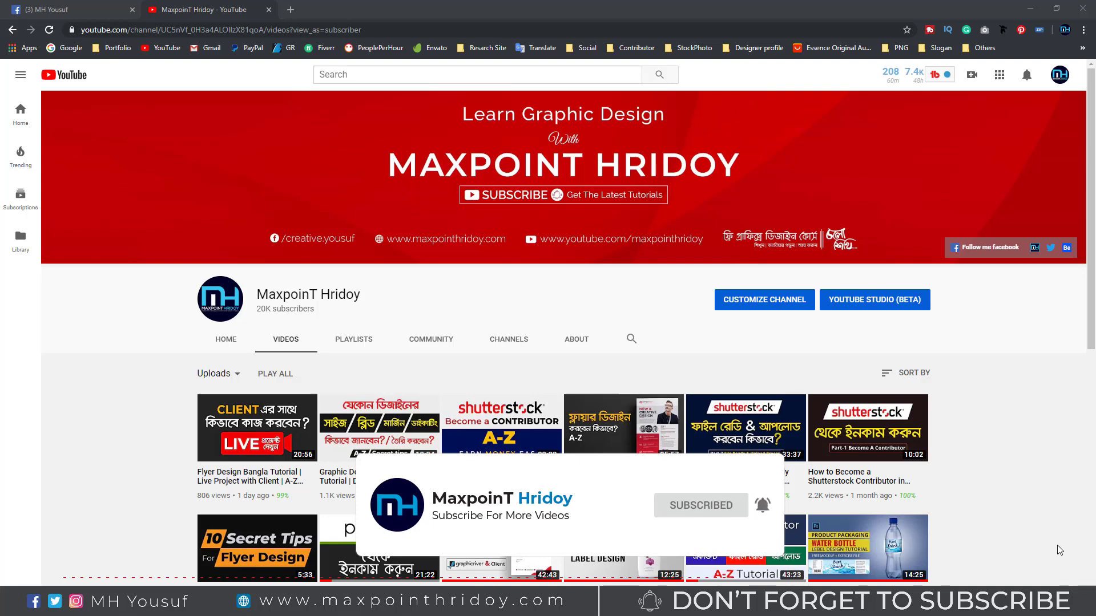
# Step: Switch to Adobe Illustrator and open Example_1 from the Recolor Illustrator file folder
pyautogui.click(74, 17)
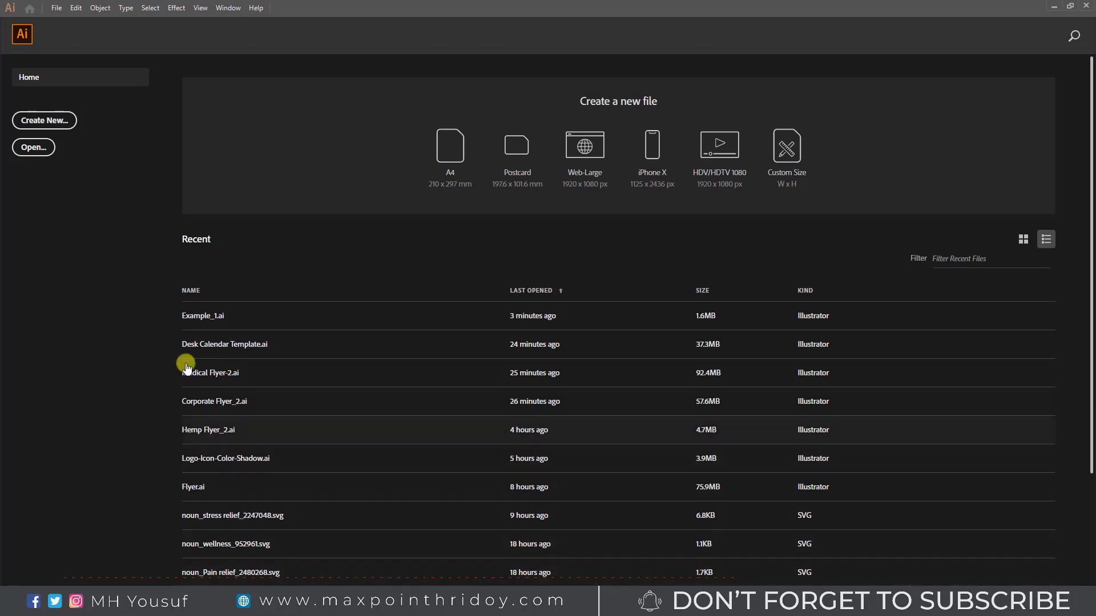
pyautogui.click(42, 151)
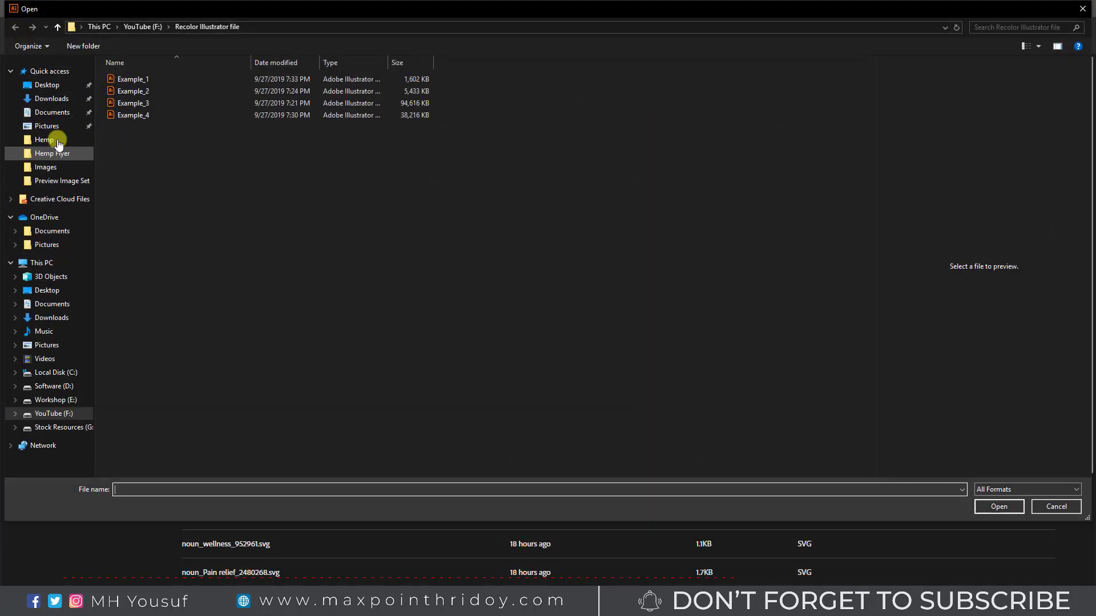
pyautogui.click(126, 83)
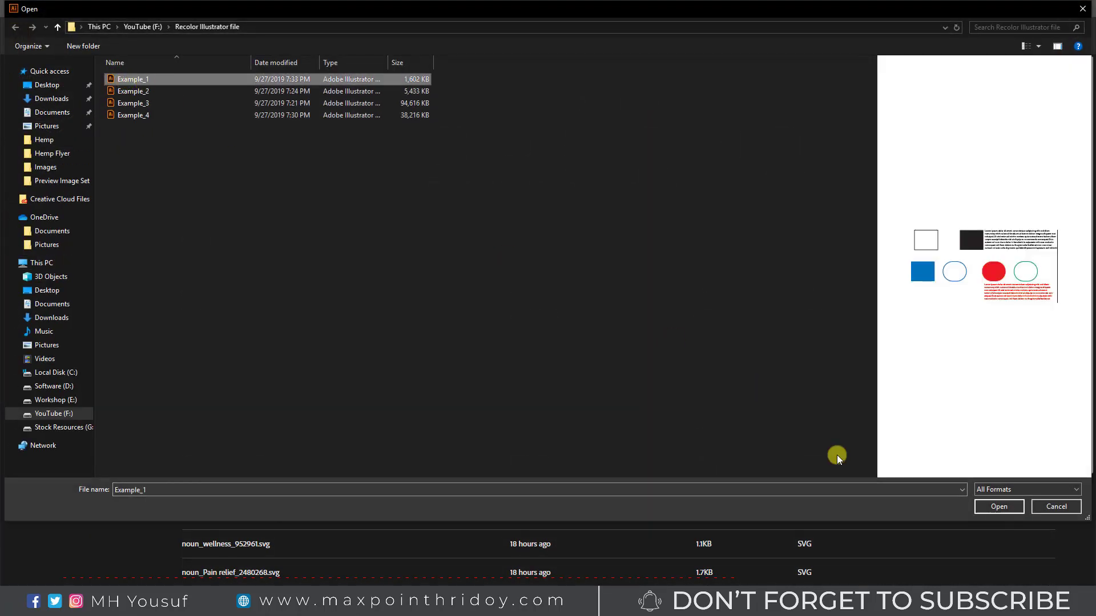
pyautogui.click(998, 505)
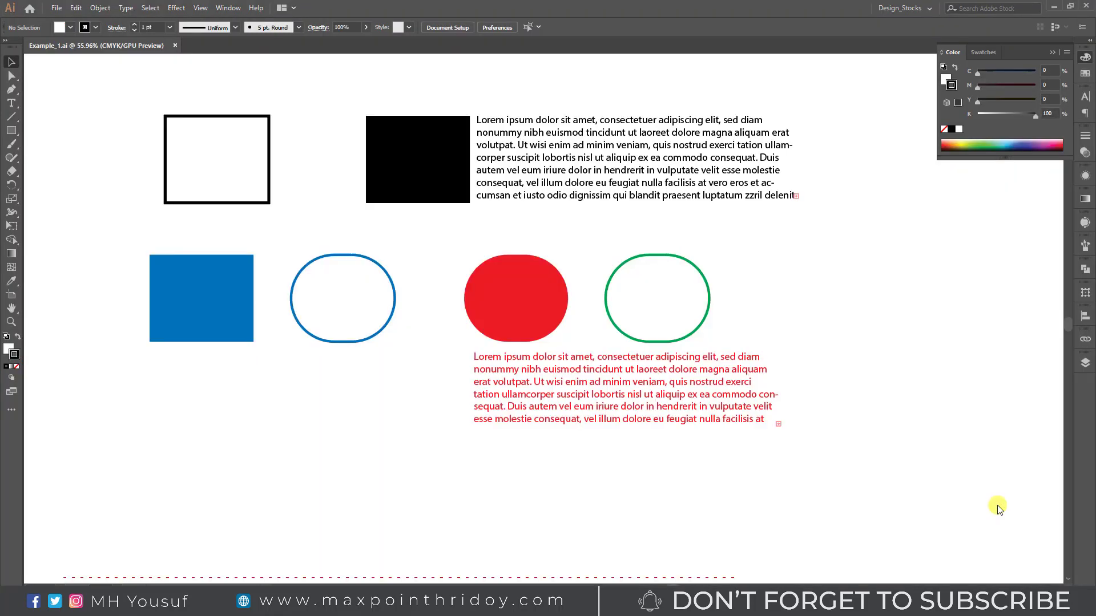
# Step: Examine the fill colours of individual shapes, including the black rectangle and the red rounded shape
pyautogui.moveTo(113, 89); pyautogui.dragTo(342, 147)
pyautogui.click(270, 101)
pyautogui.click(421, 135)
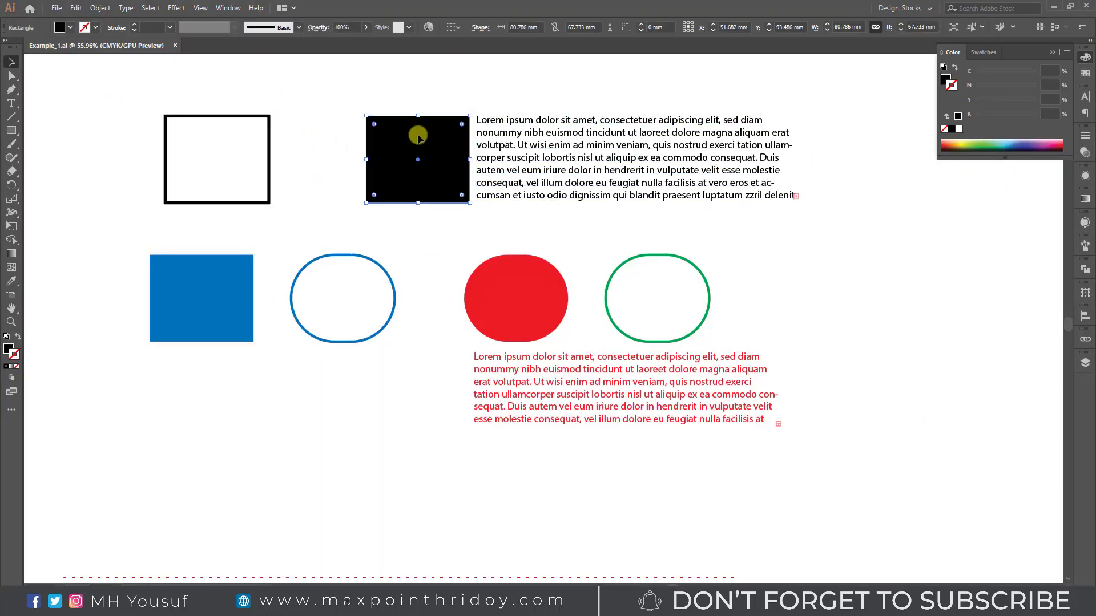
pyautogui.click(945, 78)
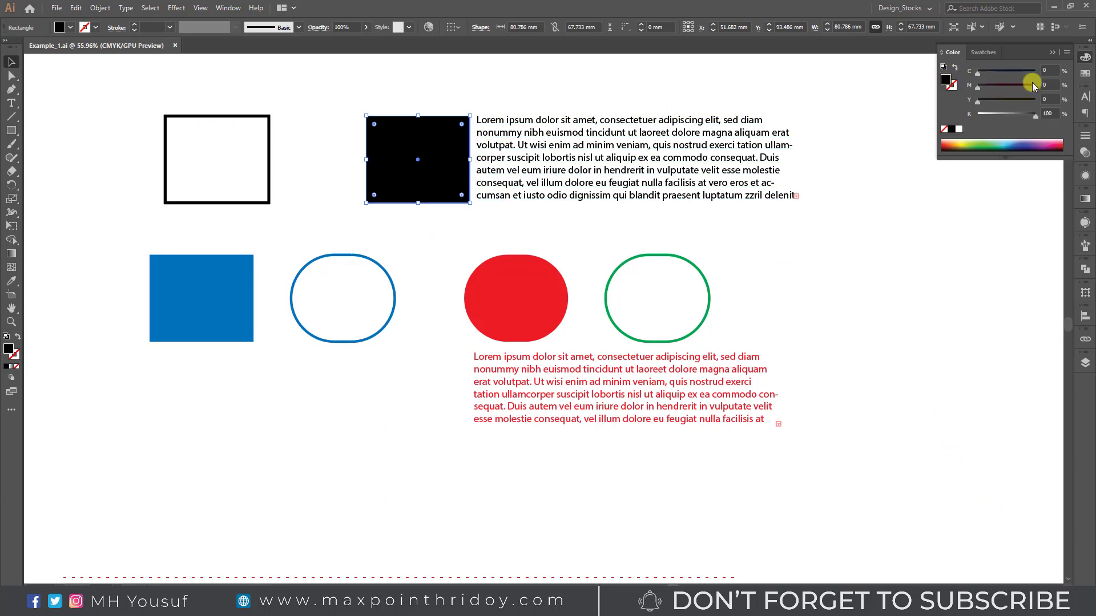
pyautogui.click(529, 275)
pyautogui.click(739, 219)
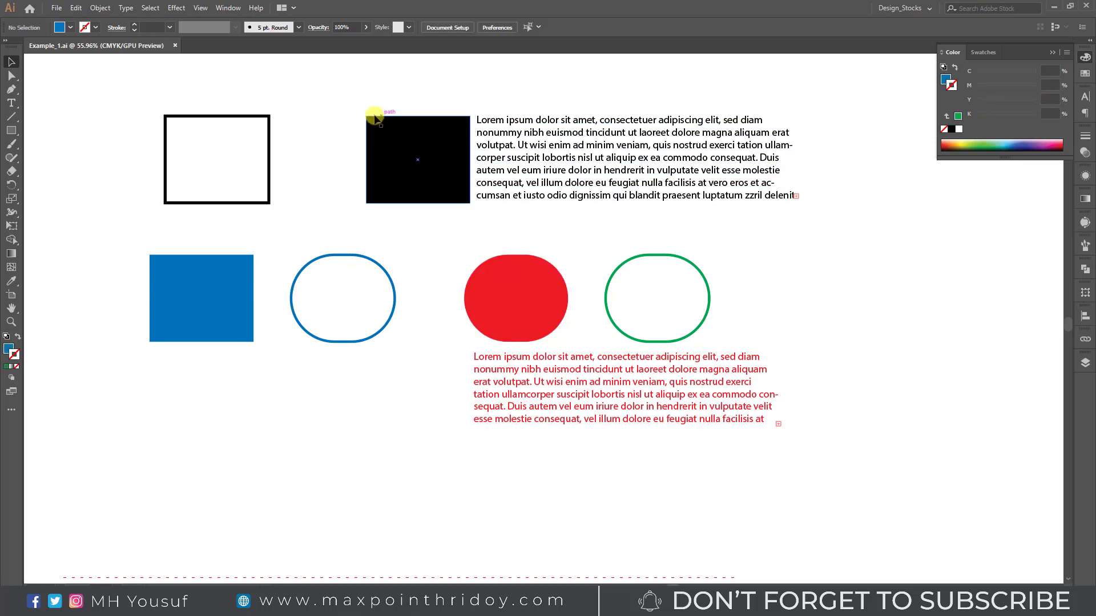
pyautogui.click(101, 8)
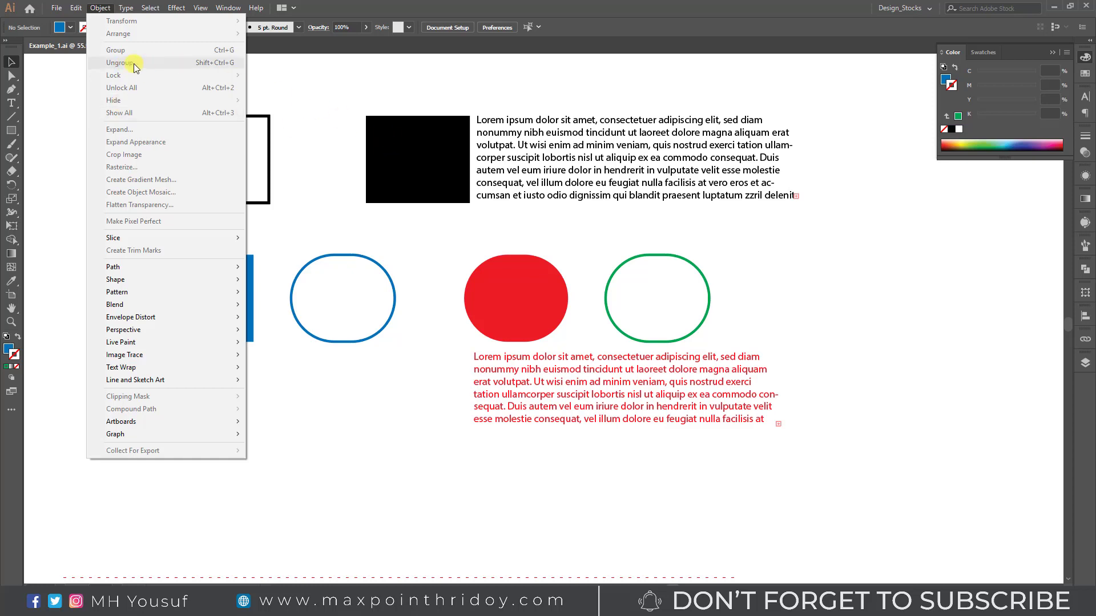
pyautogui.click(373, 89)
# Step: Select all the shapes and text, start Recolor Artwork, and turn the green into cyan by setting its yellow value to 0%
pyautogui.moveTo(118, 104); pyautogui.dragTo(870, 477)
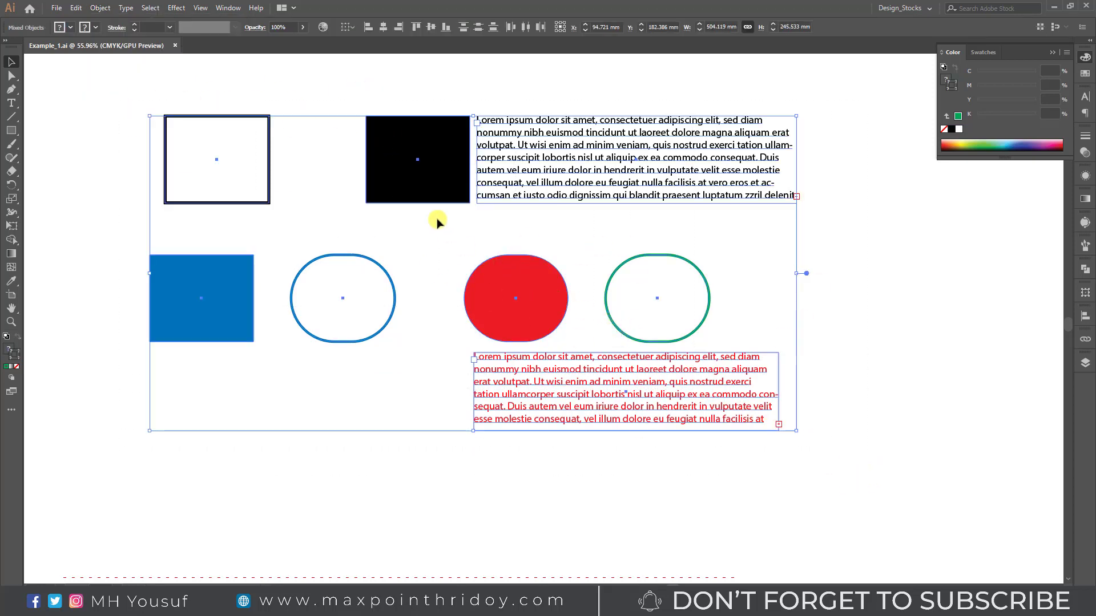
pyautogui.click(323, 27)
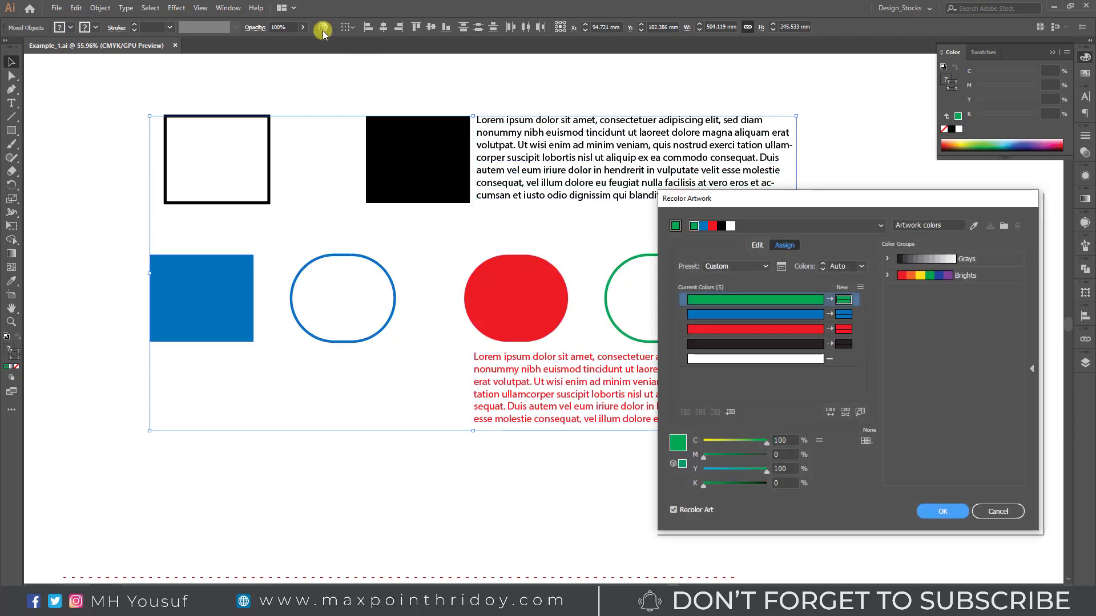
pyautogui.click(763, 302)
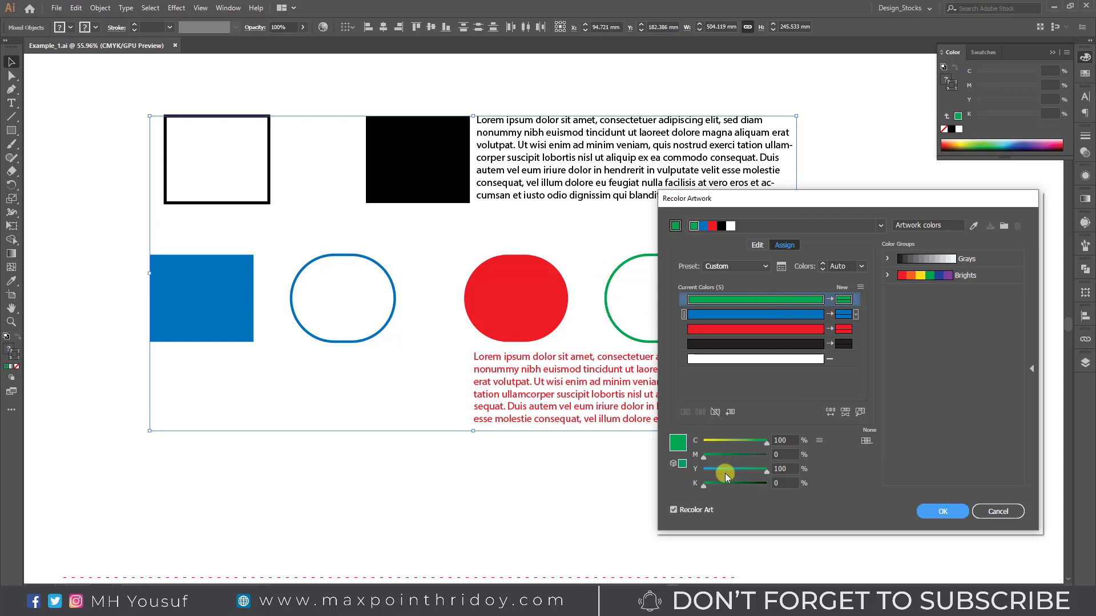
pyautogui.moveTo(725, 482); pyautogui.dragTo(673, 468)
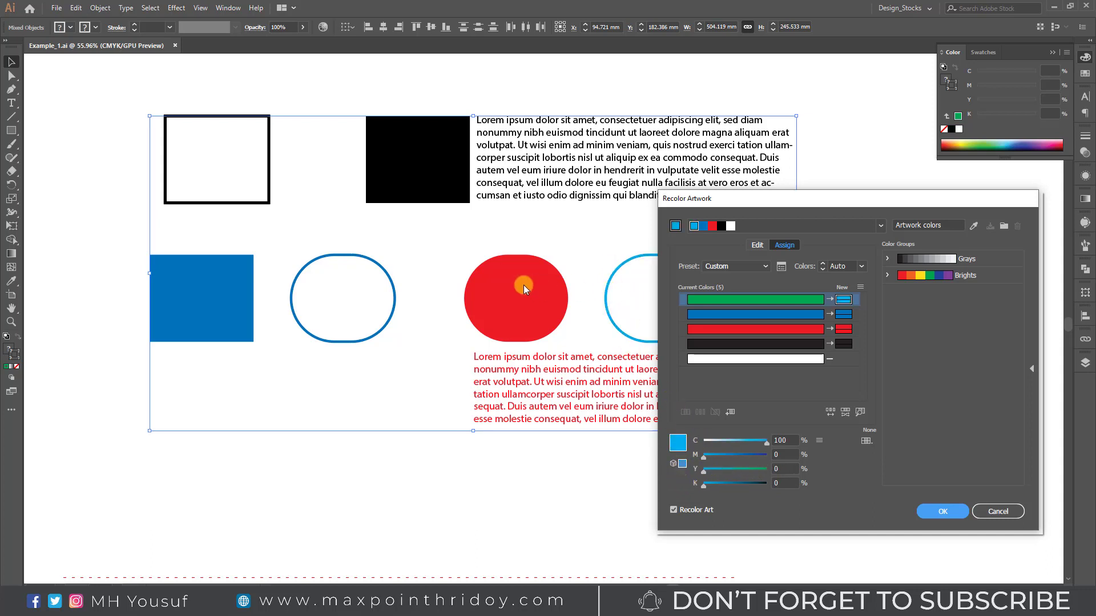
# Step: Recolor the red to orange with magenta at 39%, and the blue to dark blue with magenta at 100%
pyautogui.click(743, 332)
pyautogui.moveTo(716, 455)
pyautogui.mouseDown()
pyautogui.moveTo(692, 457)
pyautogui.moveTo(727, 457)
pyautogui.mouseUp()
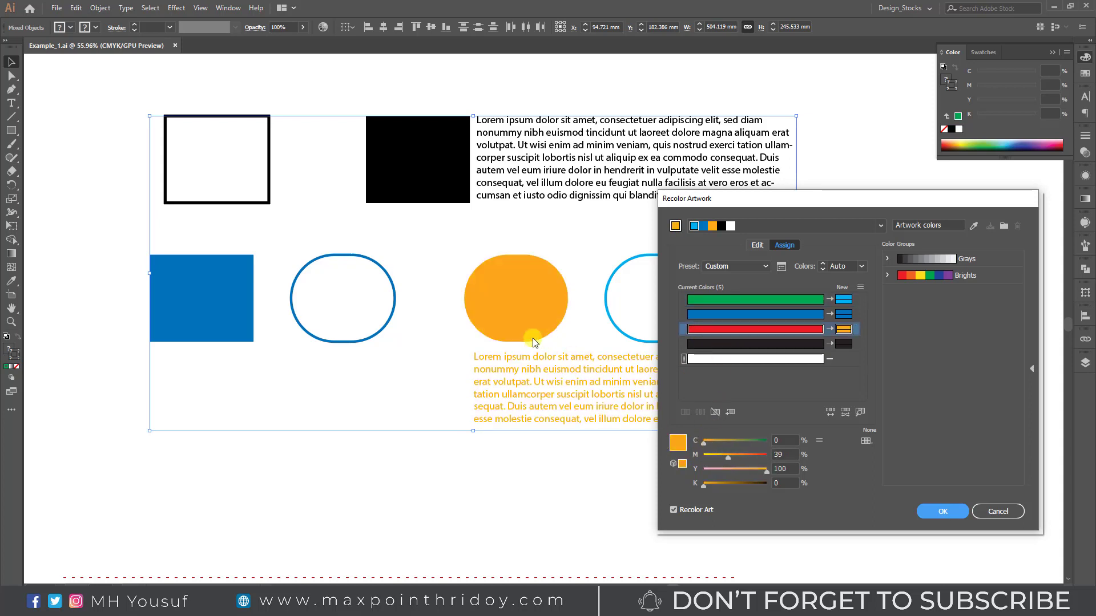
pyautogui.click(799, 315)
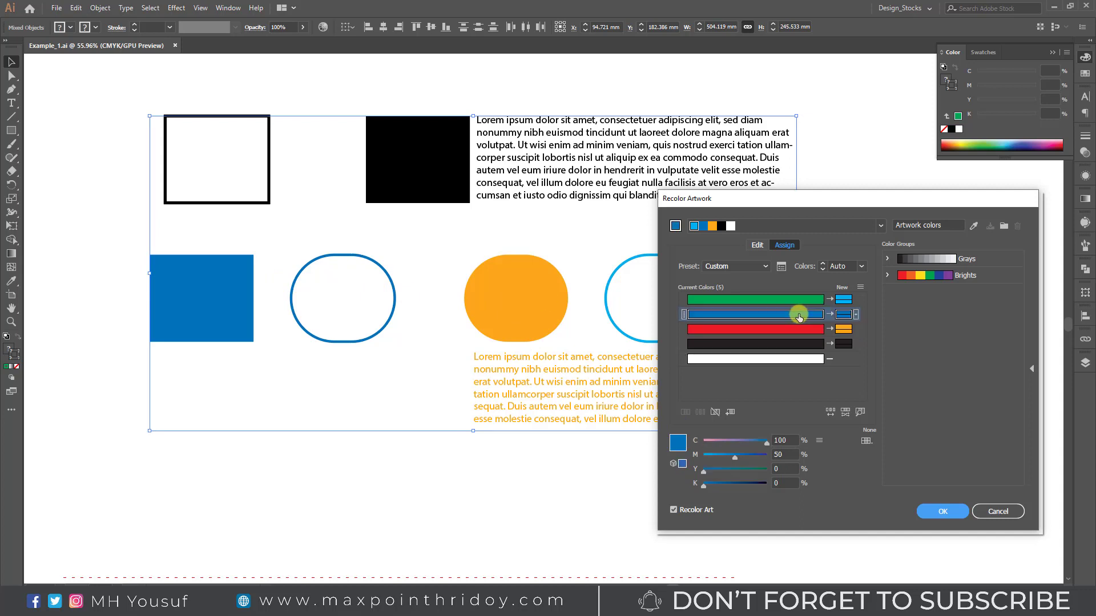
pyautogui.moveTo(742, 455); pyautogui.dragTo(793, 462)
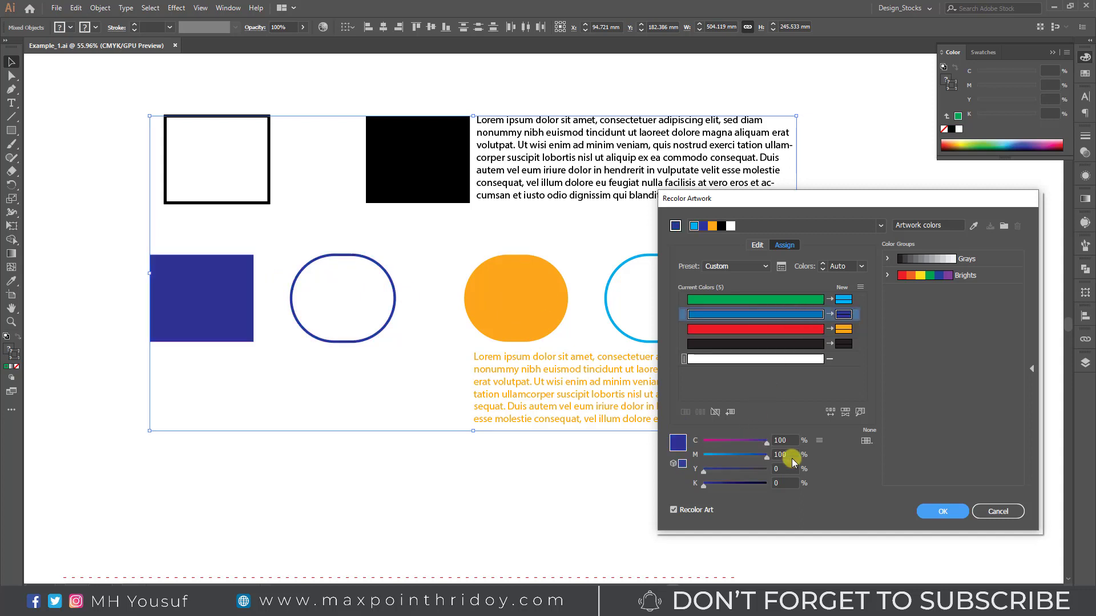
# Step: Lighten the artwork's black to a light grey by lowering its K value, and apply the recoloring
pyautogui.click(727, 345)
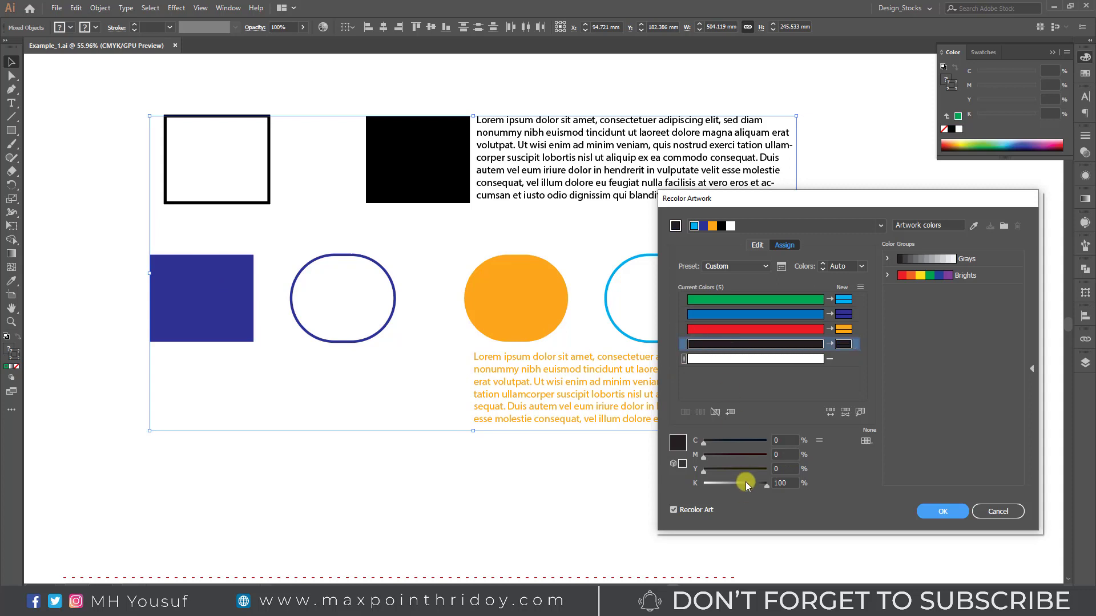
pyautogui.moveTo(745, 481); pyautogui.dragTo(735, 483)
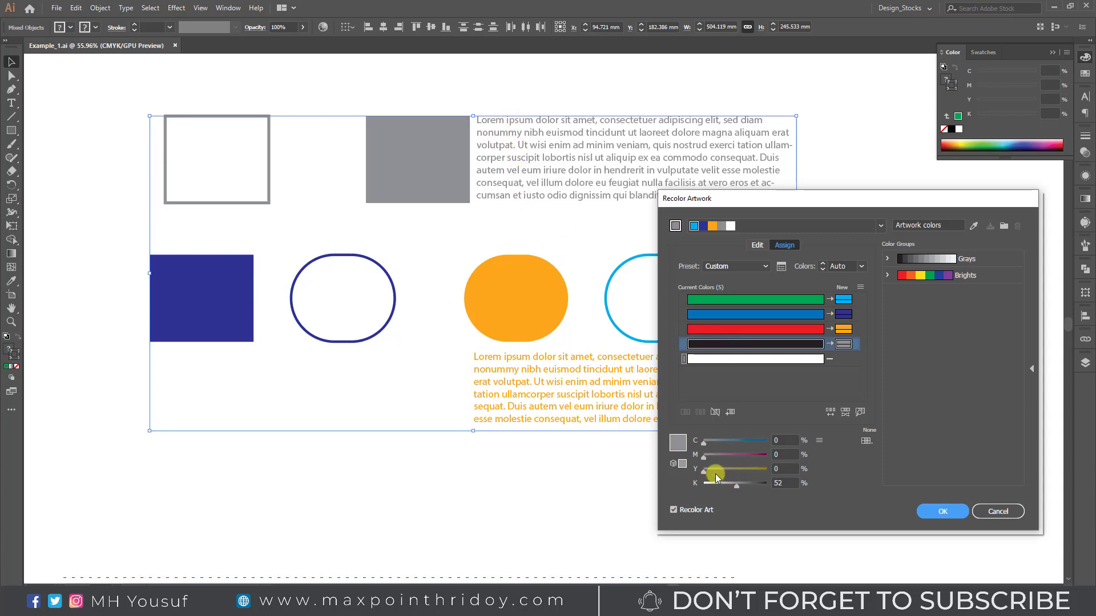
pyautogui.click(942, 512)
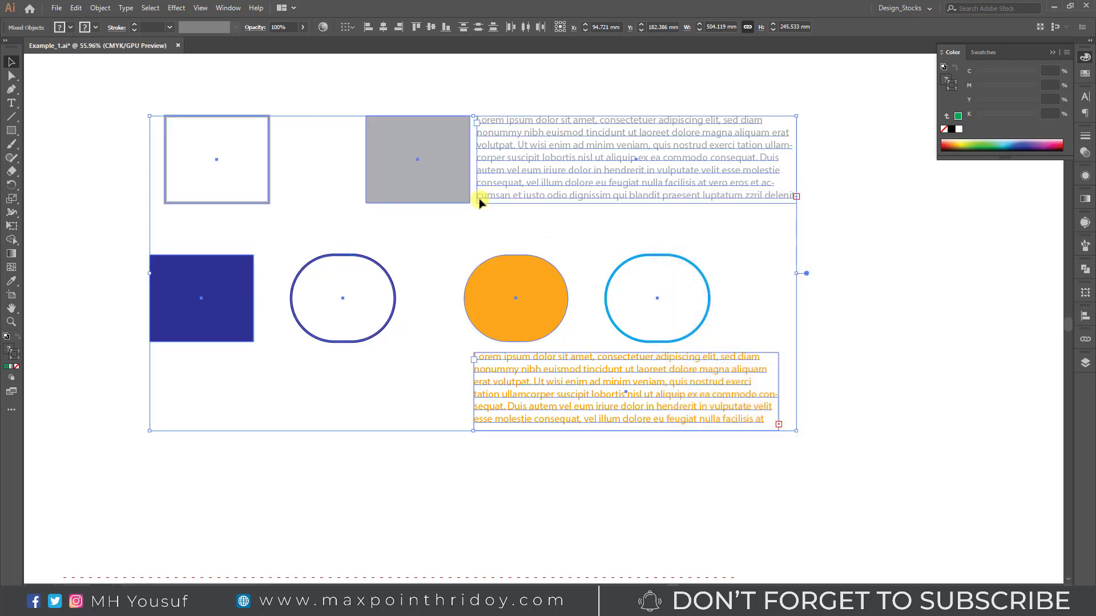
# Step: Close Example_1 without saving the changes and open Example_2 from the same folder
pyautogui.click(179, 46)
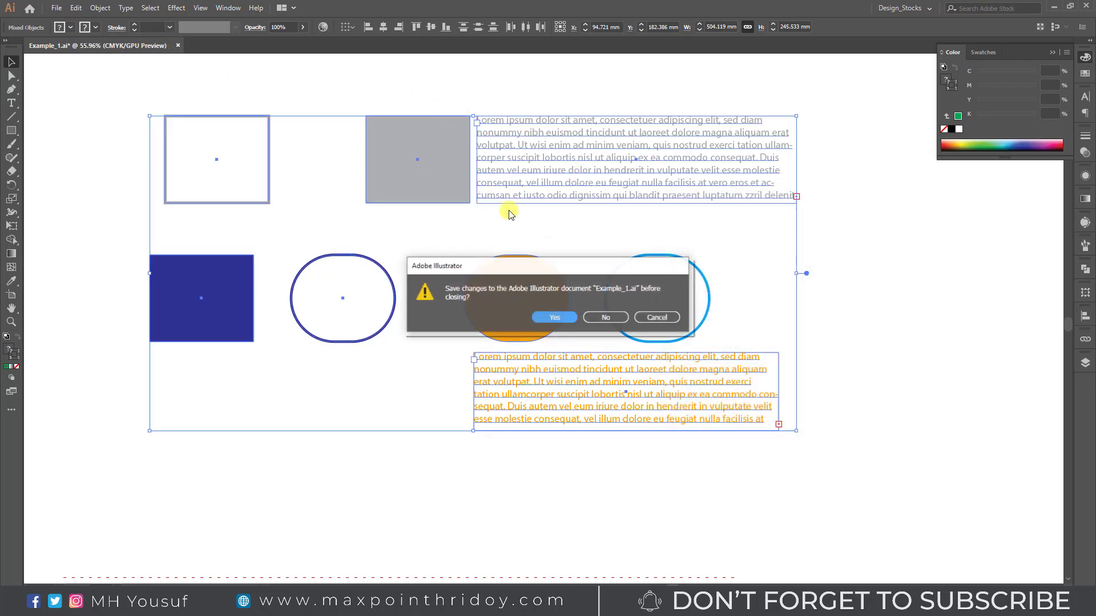
pyautogui.click(601, 320)
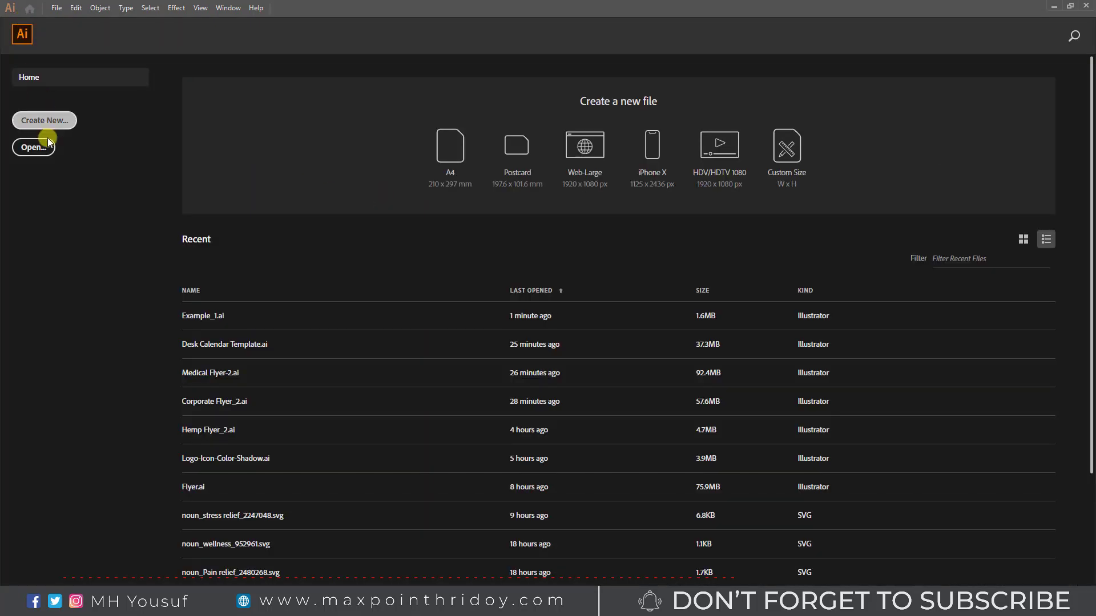
pyautogui.click(44, 148)
pyautogui.click(130, 91)
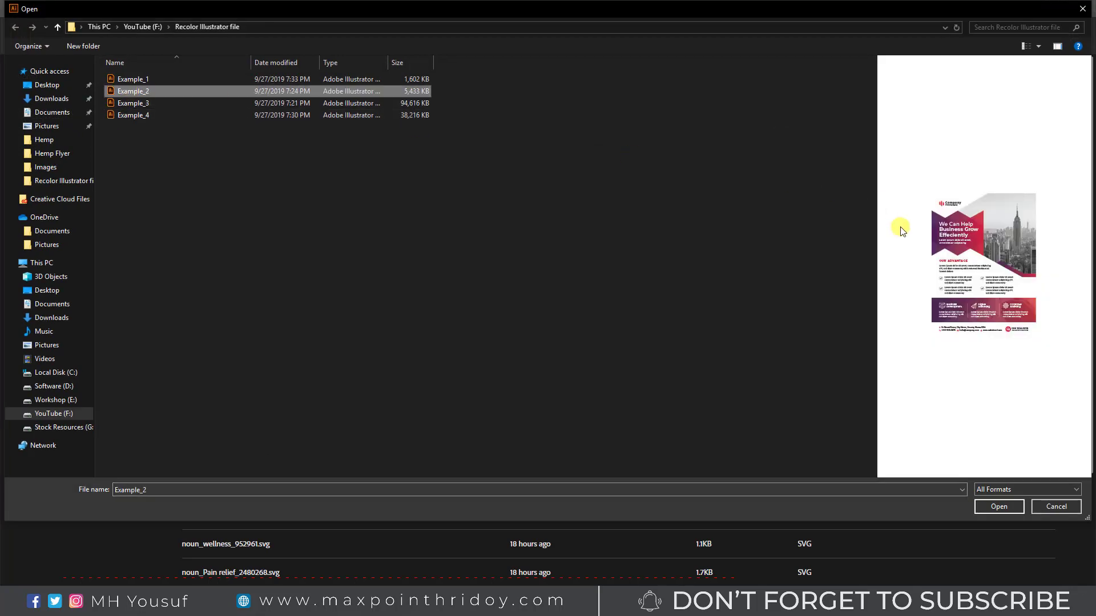
pyautogui.doubleClick(131, 91)
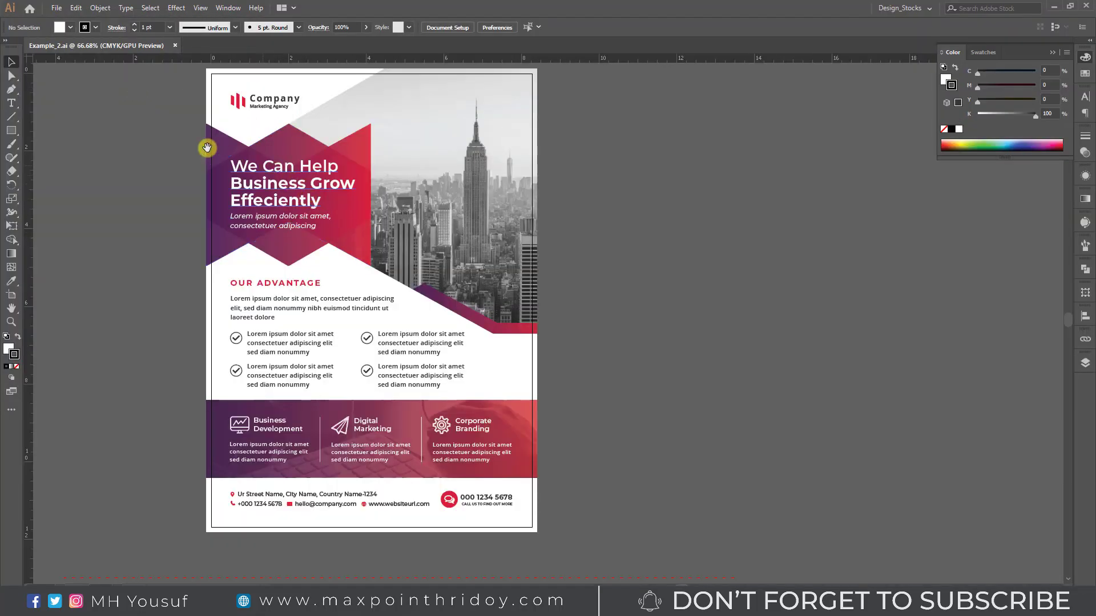
# Step: Examine the flyer's grouped artwork and the gradient fill of the hexagonal shape behind the headline
pyautogui.moveTo(205, 146); pyautogui.dragTo(308, 170)
pyautogui.click(448, 171)
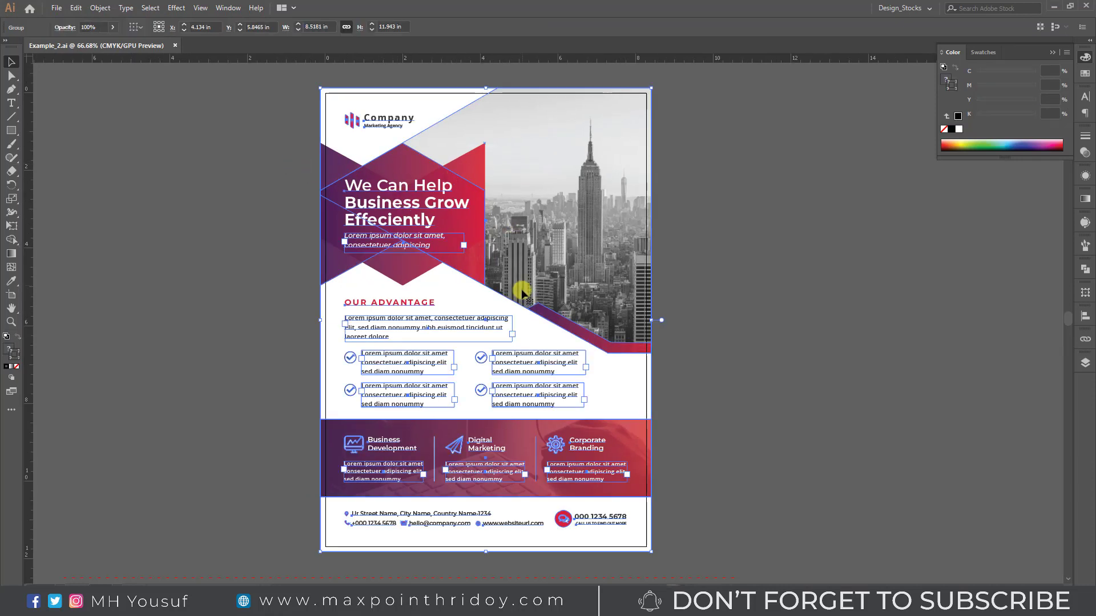
pyautogui.hotkey('ctrl', 'h')
pyautogui.click(741, 274)
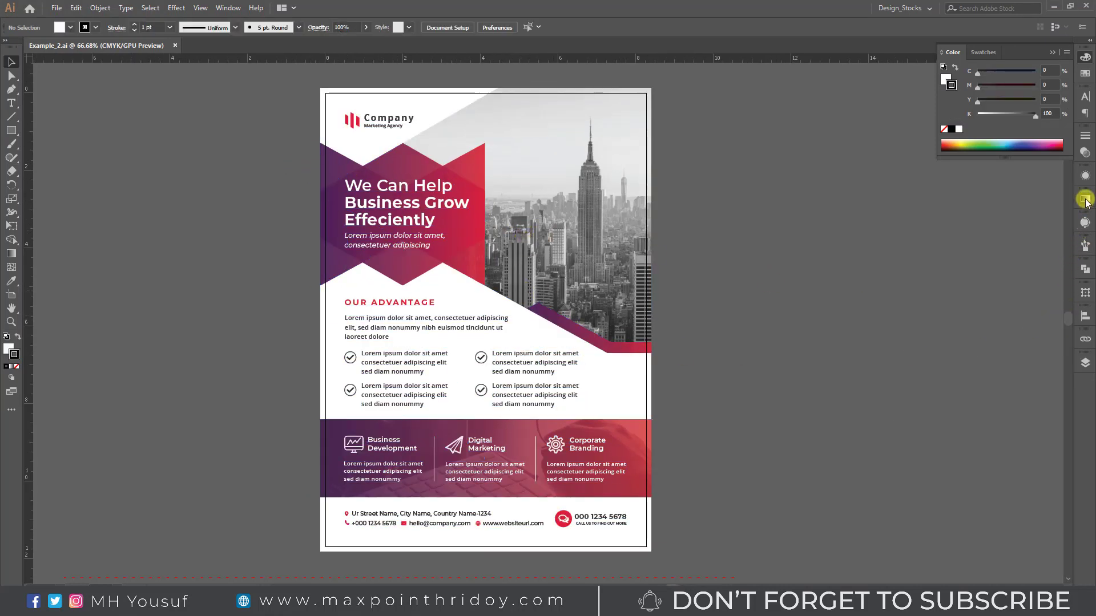
pyautogui.click(1085, 198)
pyautogui.click(11, 76)
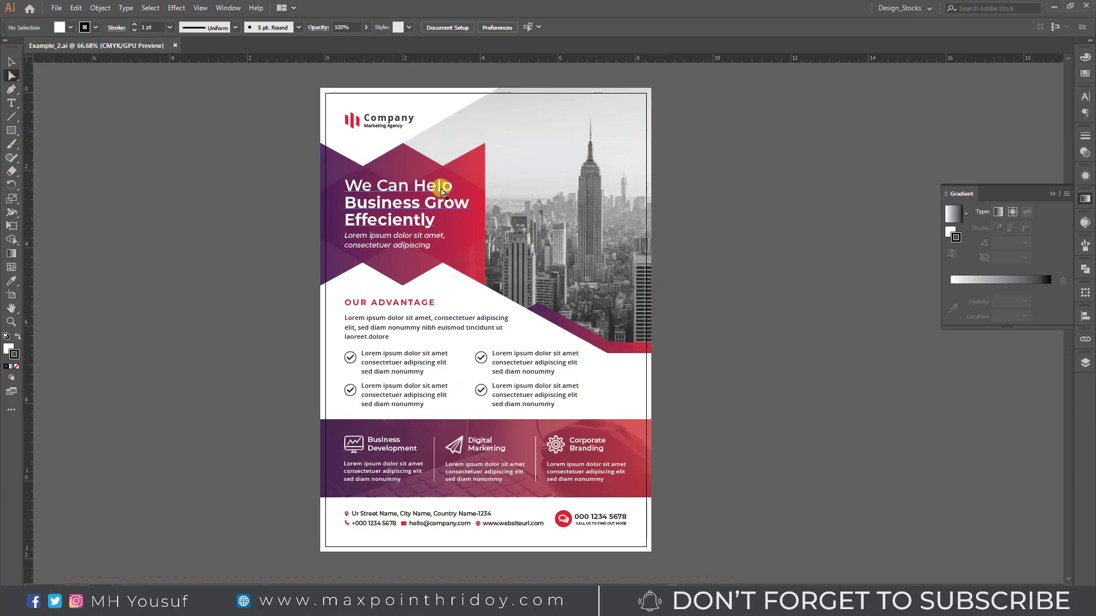
pyautogui.click(461, 183)
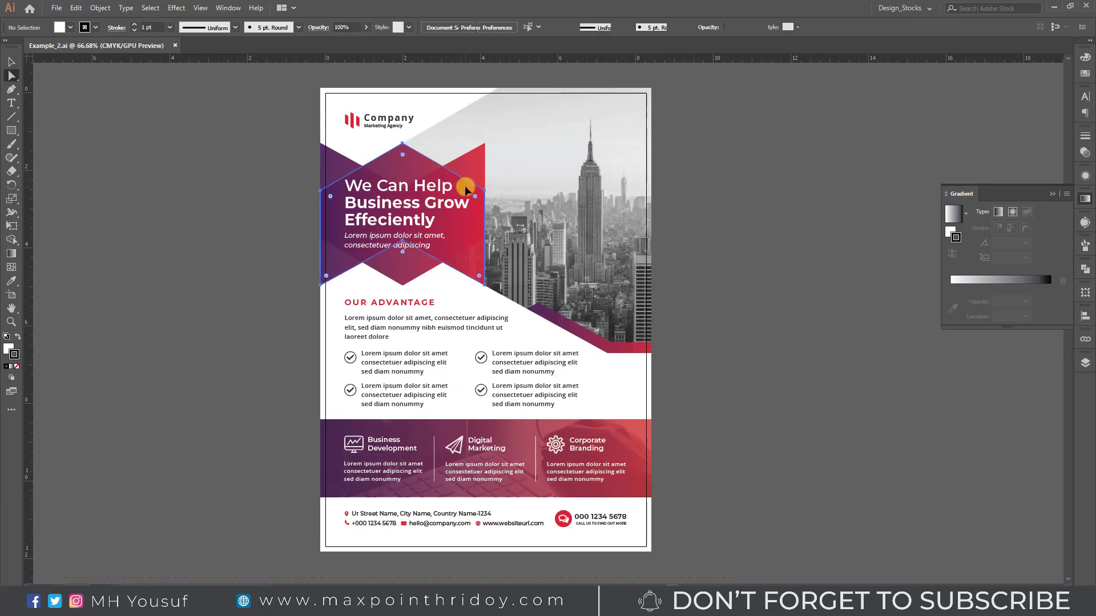
pyautogui.click(957, 238)
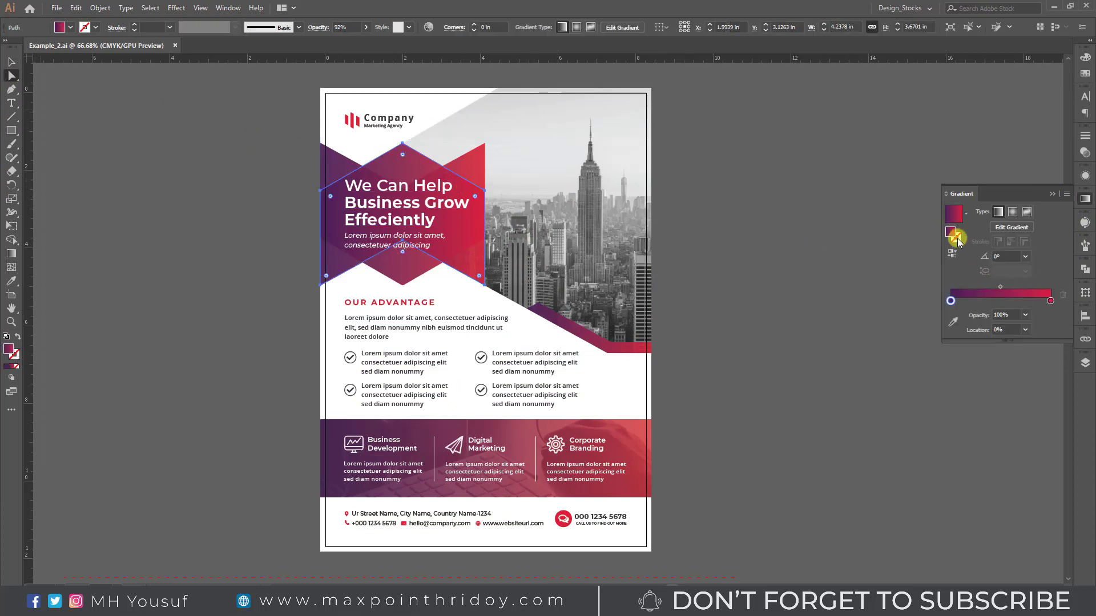
pyautogui.click(785, 183)
# Step: Ungroup the whole flyer design and unlock all locked objects
pyautogui.click(12, 61)
pyautogui.moveTo(462, 176)
pyautogui.mouseDown()
pyautogui.moveTo(641, 175)
pyautogui.moveTo(462, 176)
pyautogui.mouseUp()
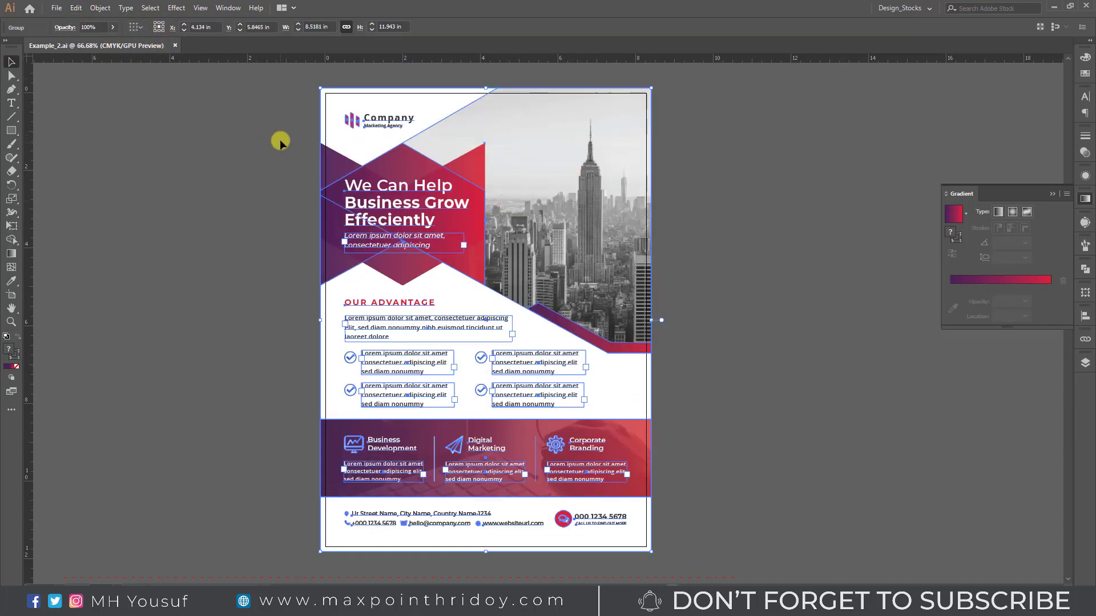
pyautogui.rightClick(382, 130)
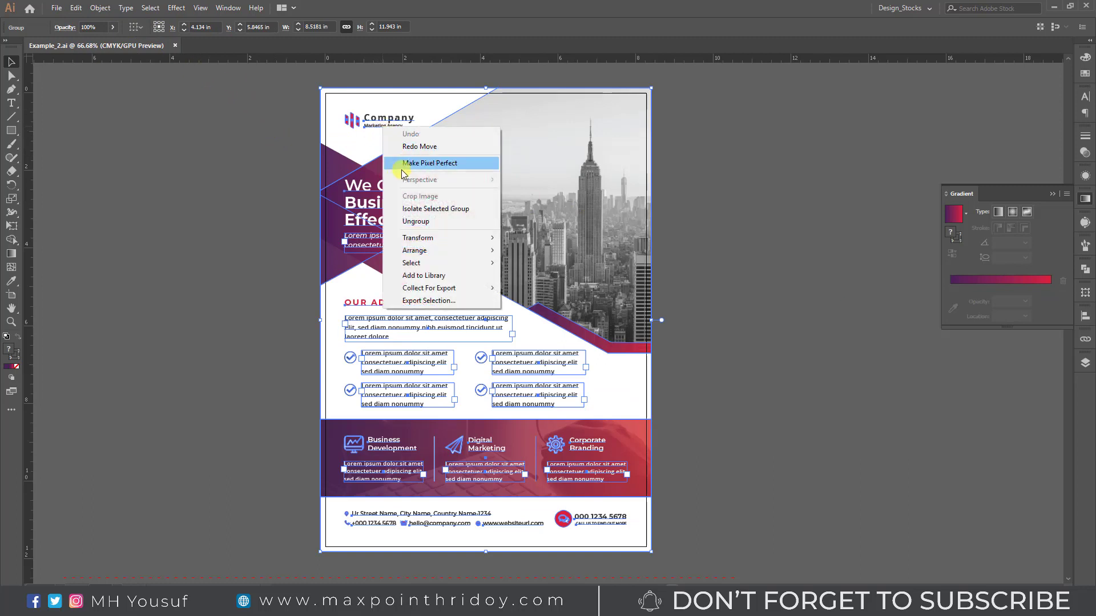
pyautogui.click(412, 223)
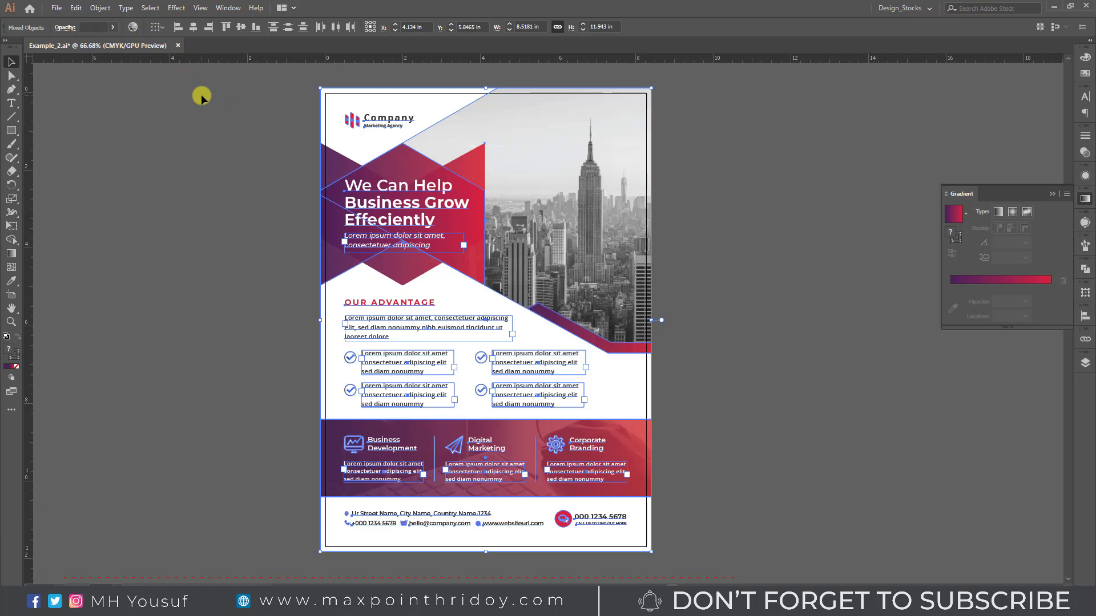
pyautogui.click(100, 8)
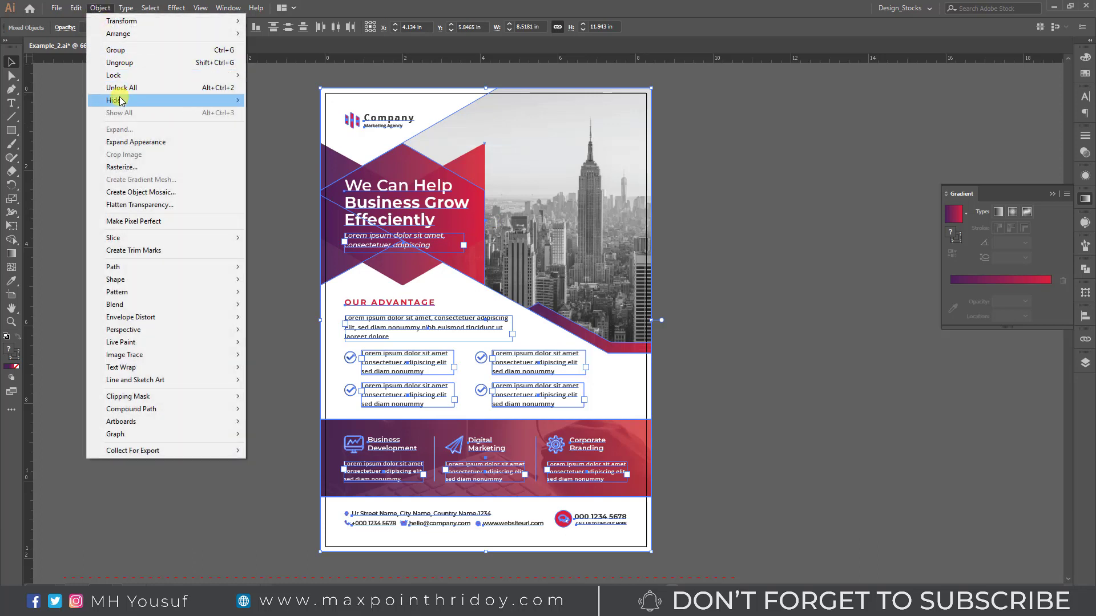
pyautogui.click(183, 89)
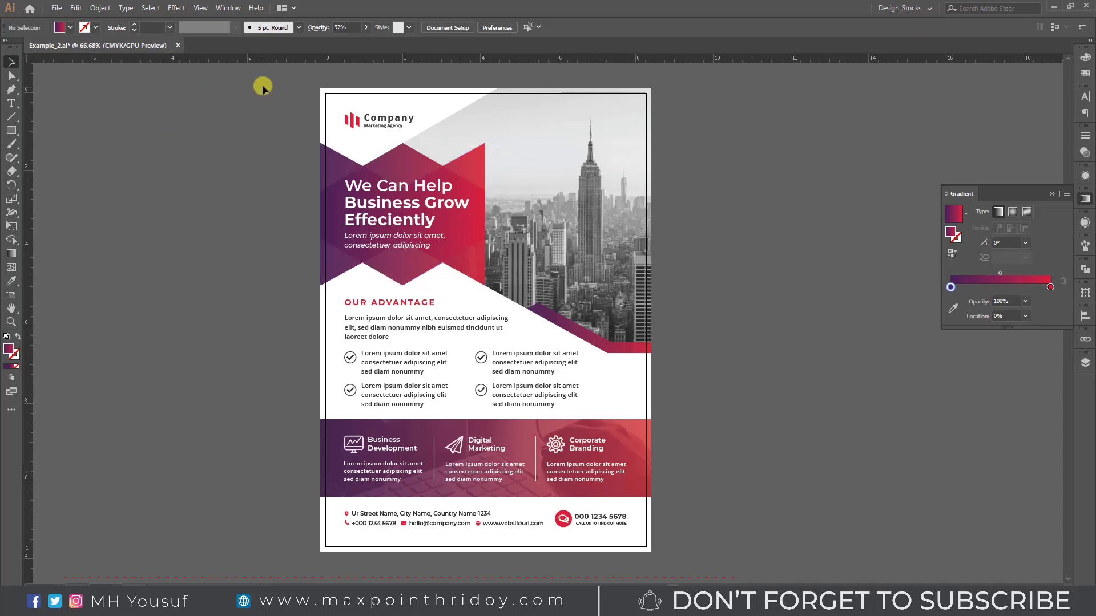
# Step: Check that no flyer objects are still locked, and select all of the artwork
pyautogui.moveTo(262, 84); pyautogui.dragTo(732, 536)
pyautogui.click(740, 481)
pyautogui.click(100, 7)
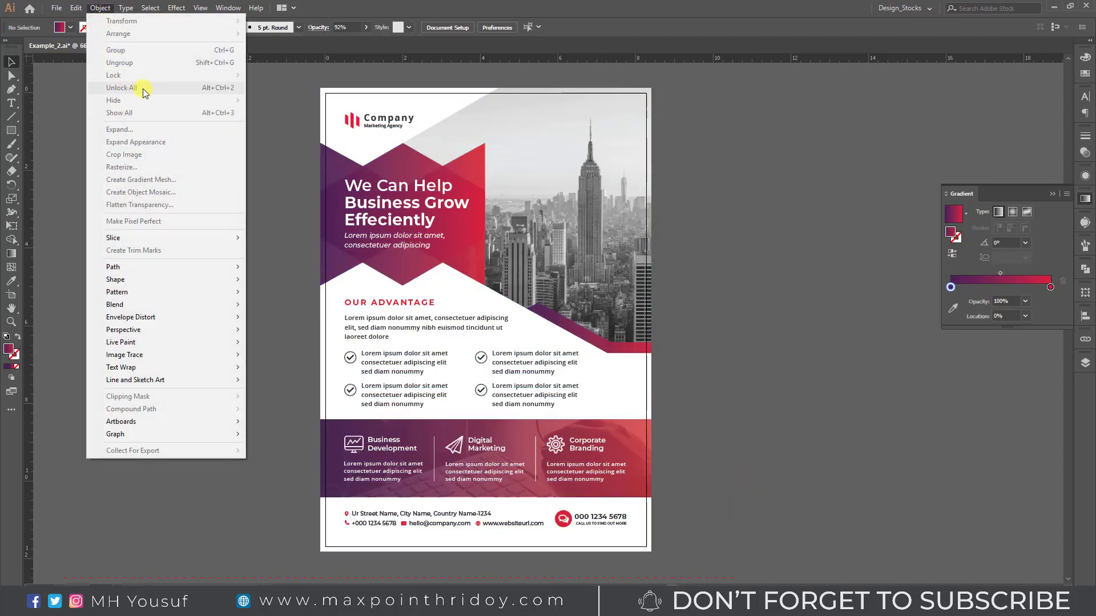
pyautogui.click(143, 88)
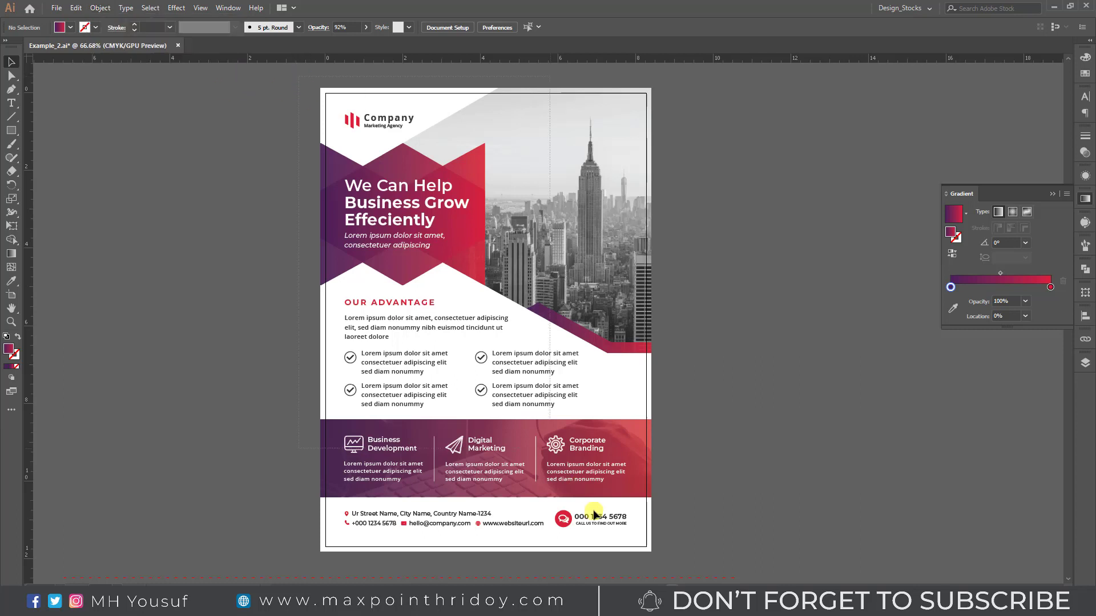
pyautogui.hotkey('ctrl', 'a')
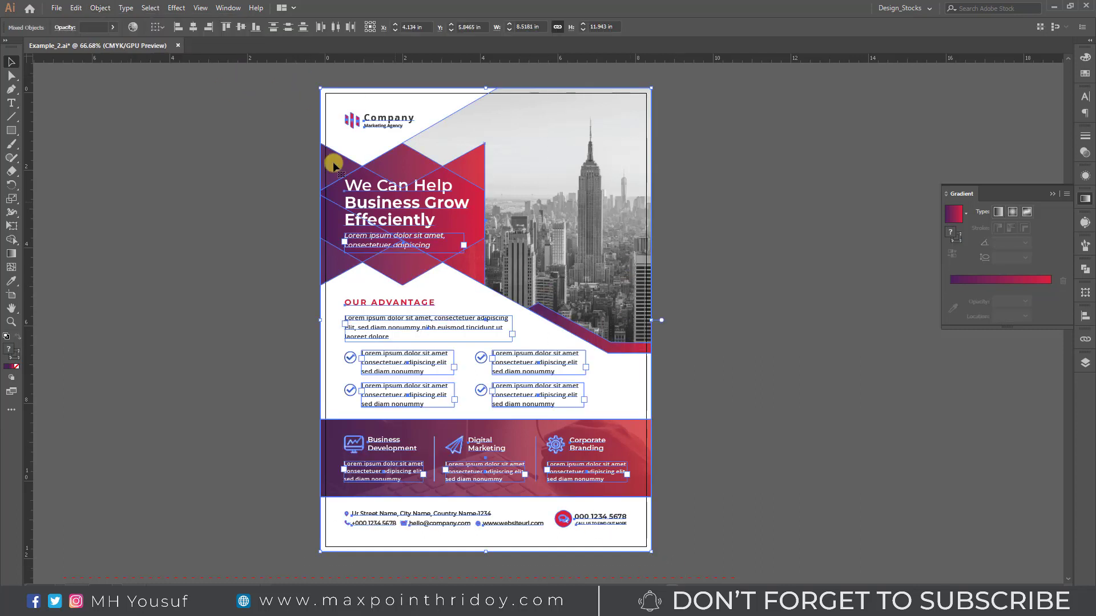
# Step: Use Recolor Artwork on the selected flyer to replace the purple with green, setting cyan to 100% and black to 0%
pyautogui.click(132, 28)
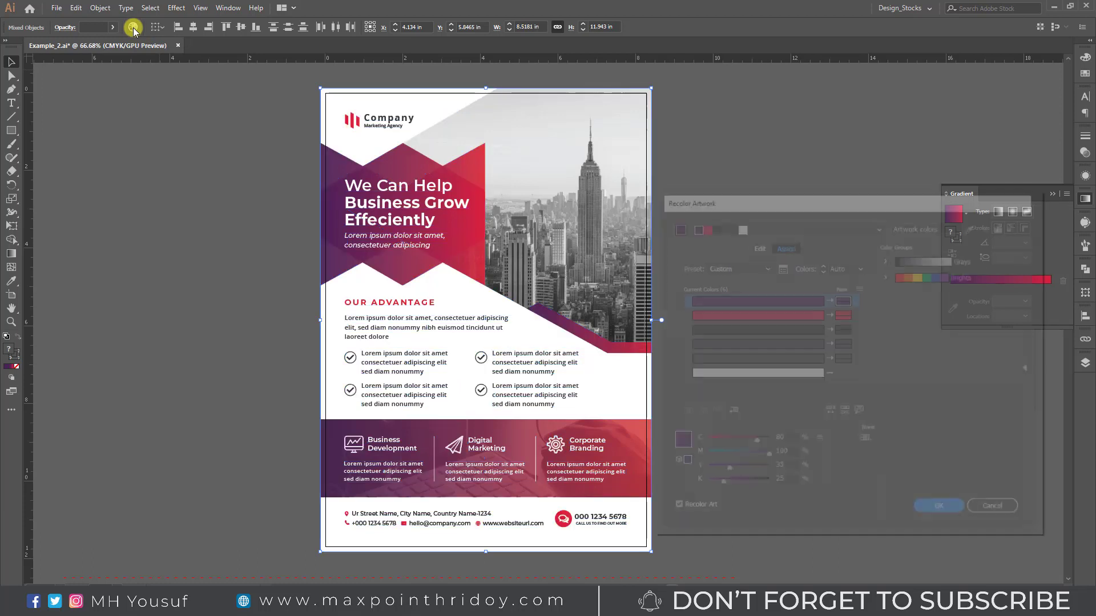
pyautogui.click(690, 301)
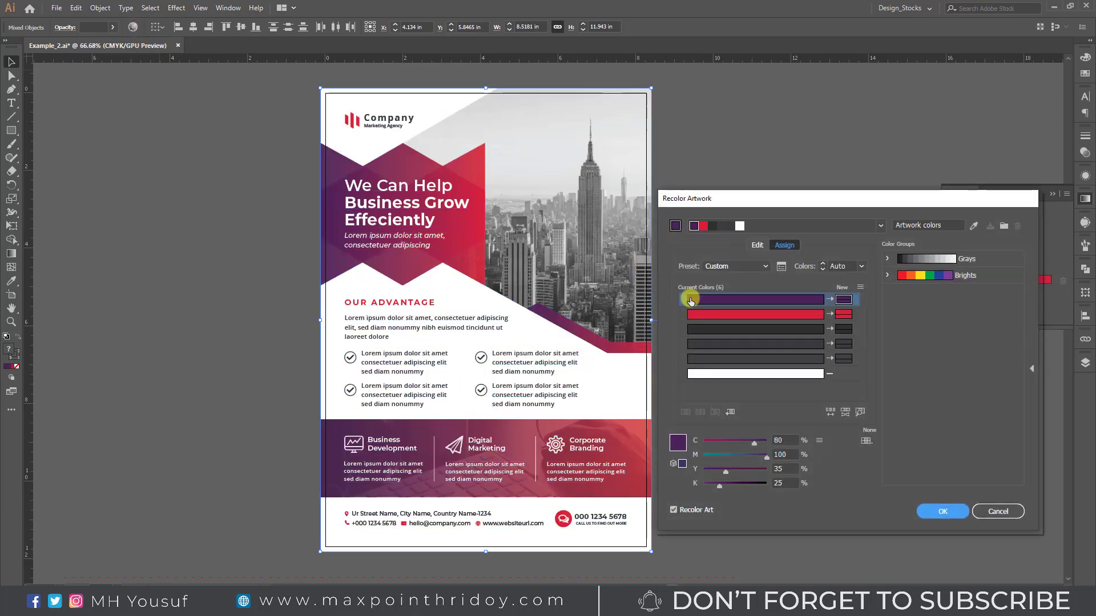
pyautogui.click(726, 300)
pyautogui.moveTo(766, 454); pyautogui.dragTo(672, 481)
pyautogui.moveTo(750, 440); pyautogui.dragTo(789, 449)
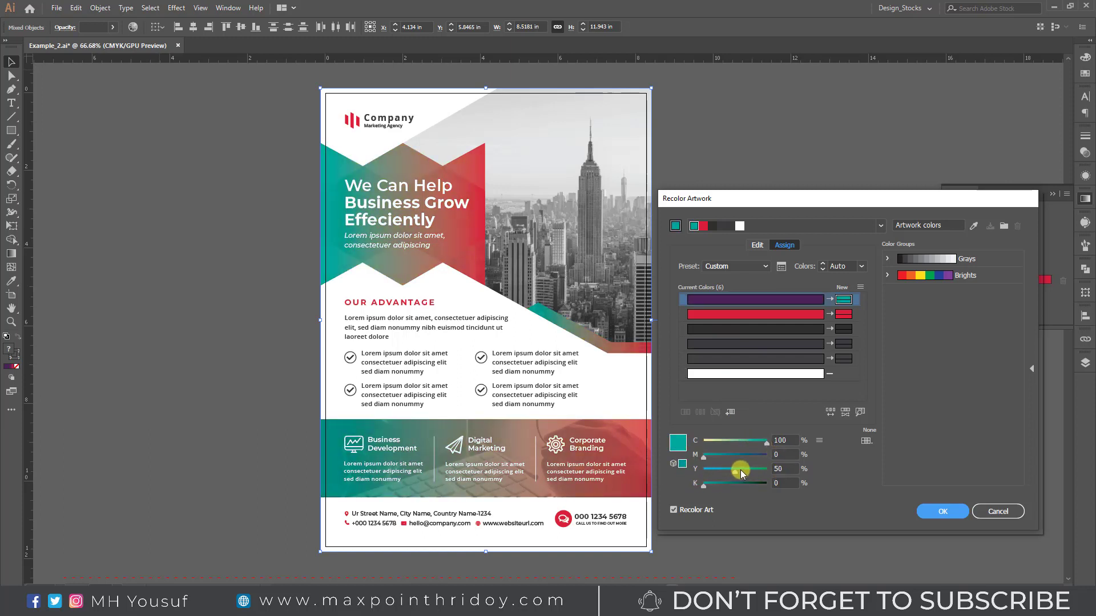
pyautogui.moveTo(720, 468); pyautogui.dragTo(751, 469)
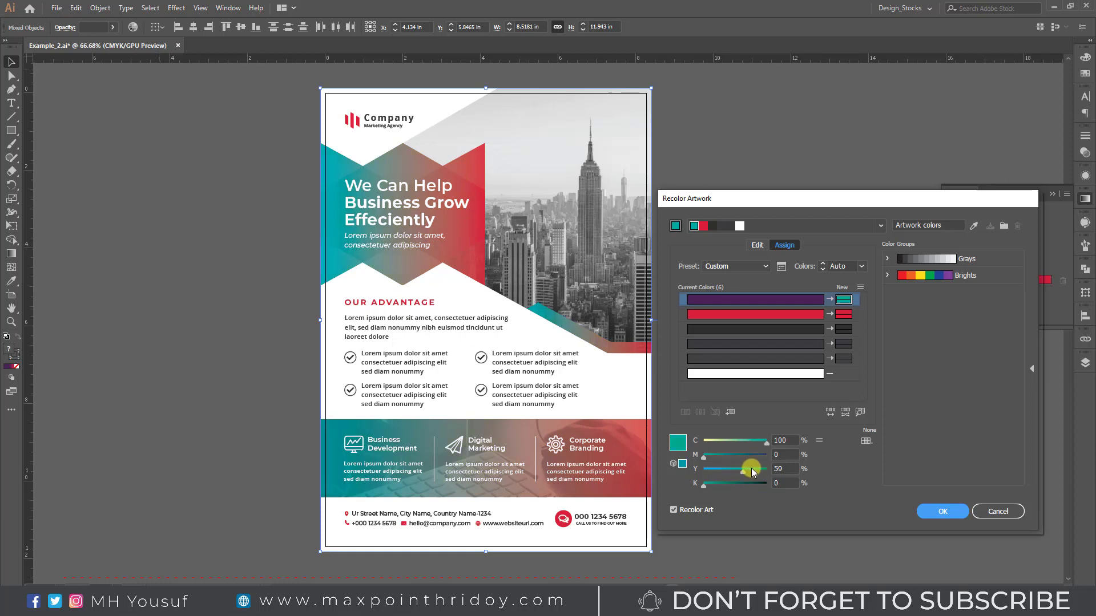
pyautogui.click(717, 455)
pyautogui.moveTo(759, 472); pyautogui.dragTo(787, 442)
# Step: Replace the red with teal at C 100, M 0, Y 48, K 0, and adjust the purple's replacement to C 100, M 33, Y 79, K 0
pyautogui.click(789, 315)
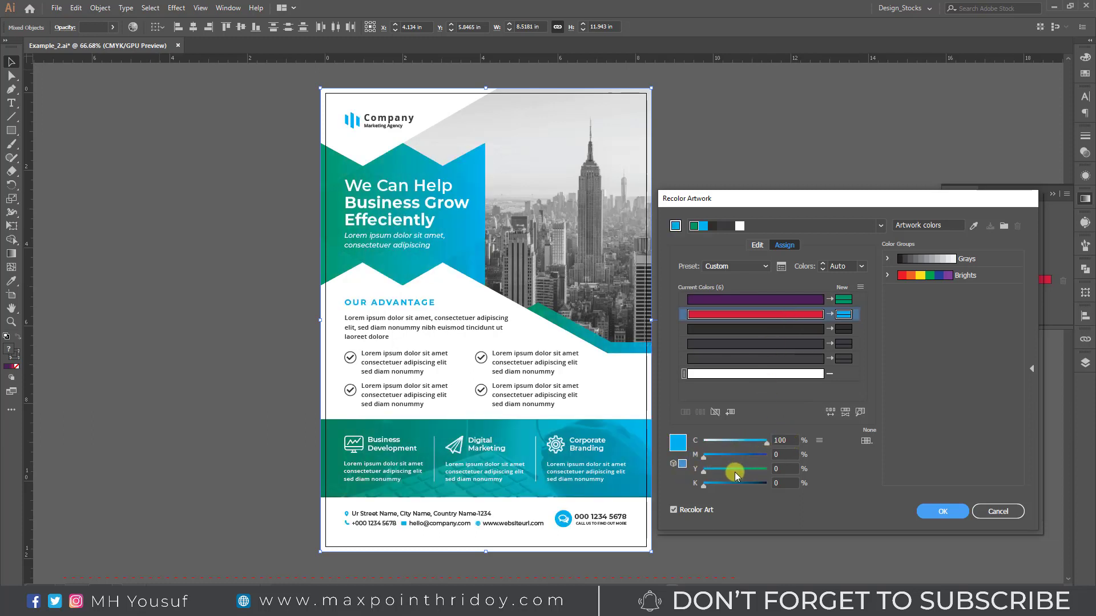
pyautogui.moveTo(735, 476)
pyautogui.mouseDown()
pyautogui.moveTo(749, 474)
pyautogui.moveTo(725, 472)
pyautogui.mouseUp()
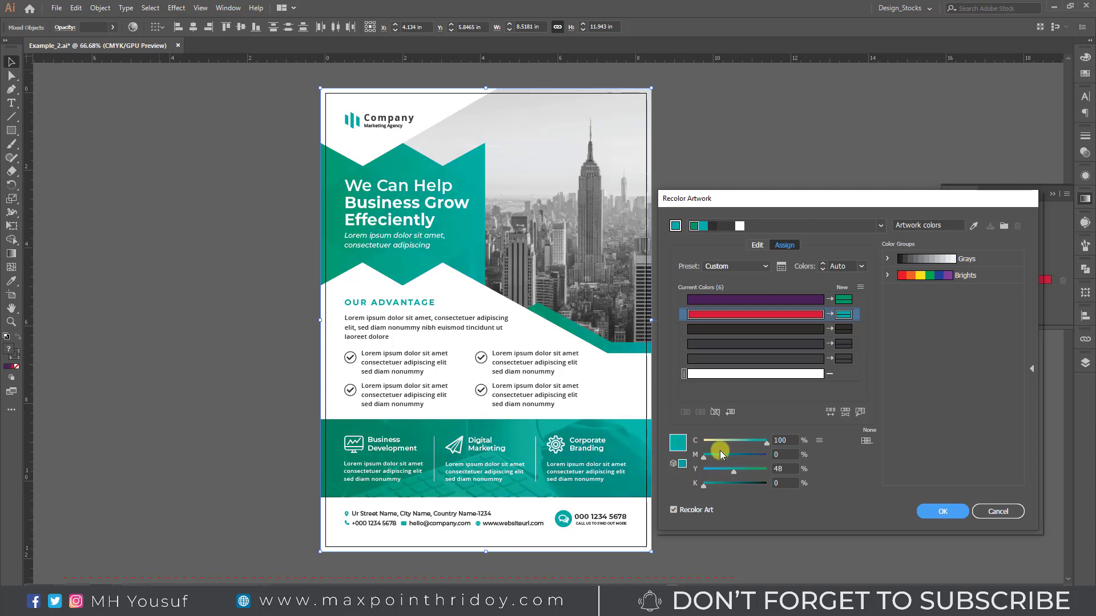
pyautogui.click(724, 301)
pyautogui.moveTo(717, 457); pyautogui.dragTo(728, 455)
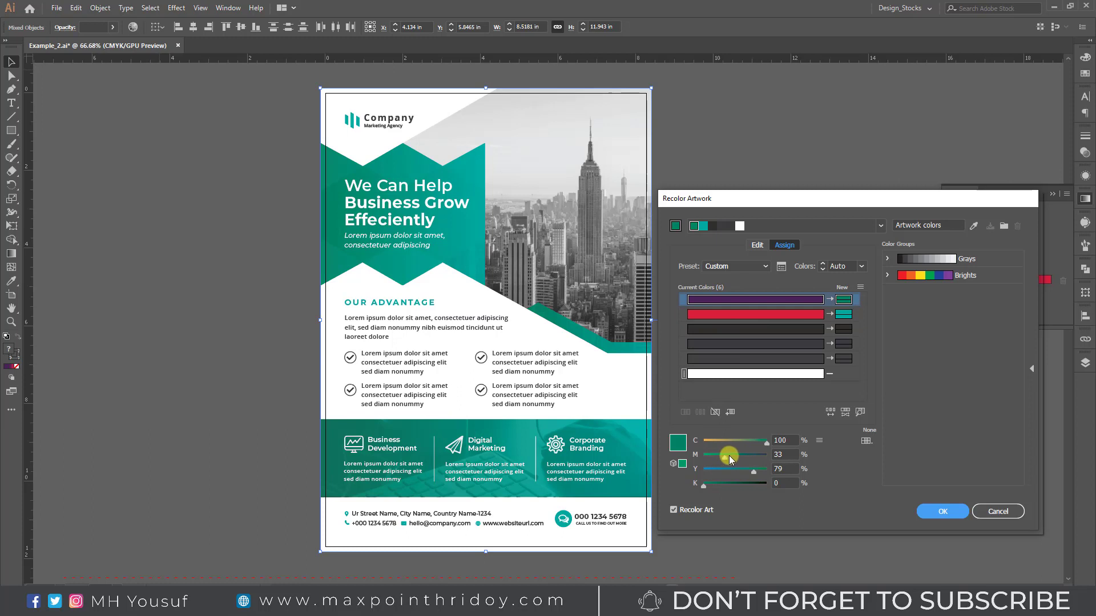
# Step: Shift the red's replacement to a bluer teal, keeping cyan at 100%, and apply the recoloring
pyautogui.click(800, 314)
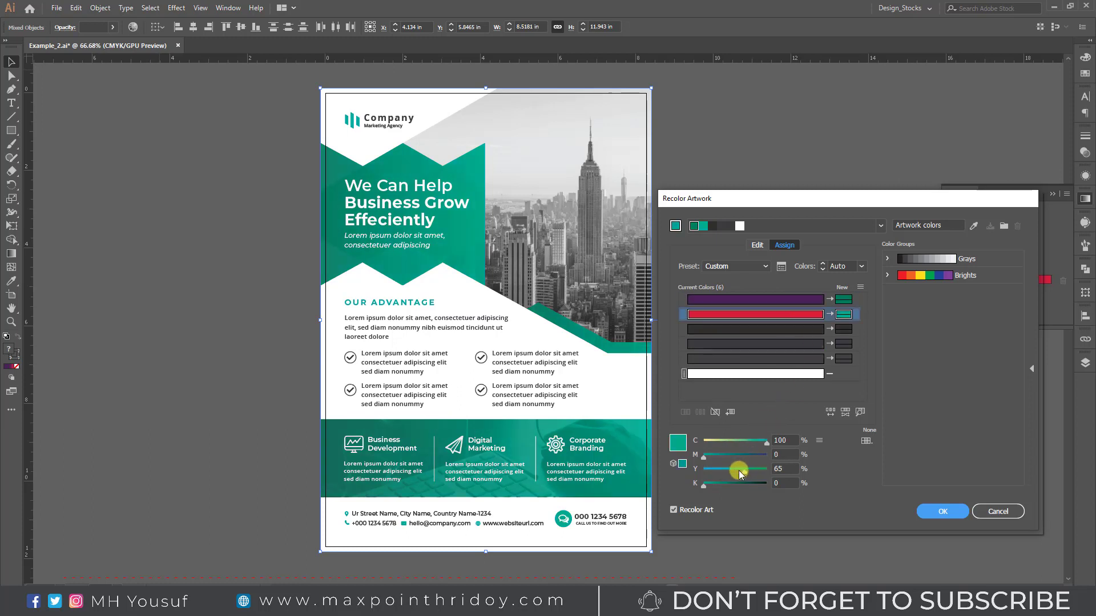
pyautogui.moveTo(739, 473); pyautogui.dragTo(716, 467)
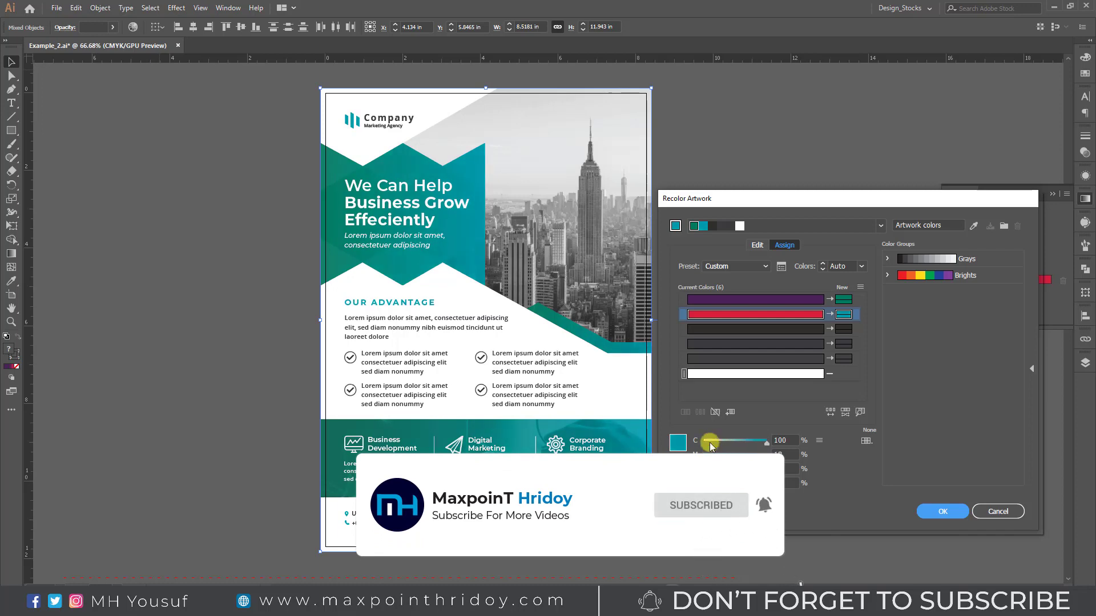
pyautogui.click(942, 511)
# Step: Inspect the recolored gradient fills of the overlapping shapes behind the headline
pyautogui.scroll(5, 521, 291)
pyautogui.scroll(2, 494, 245)
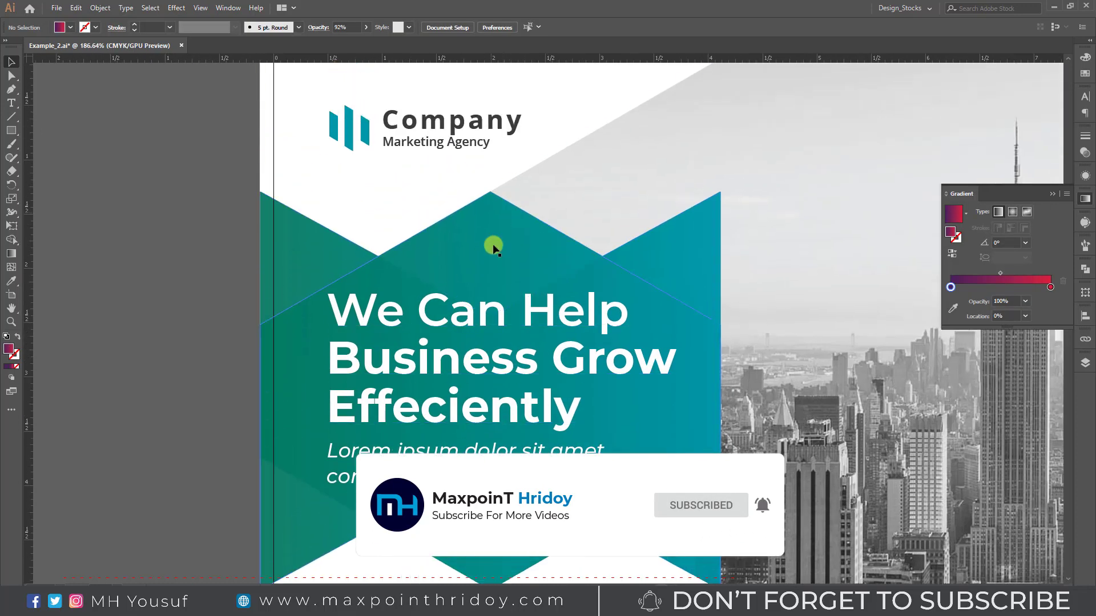
pyautogui.press('a')
pyautogui.moveTo(335, 239); pyautogui.dragTo(250, 196)
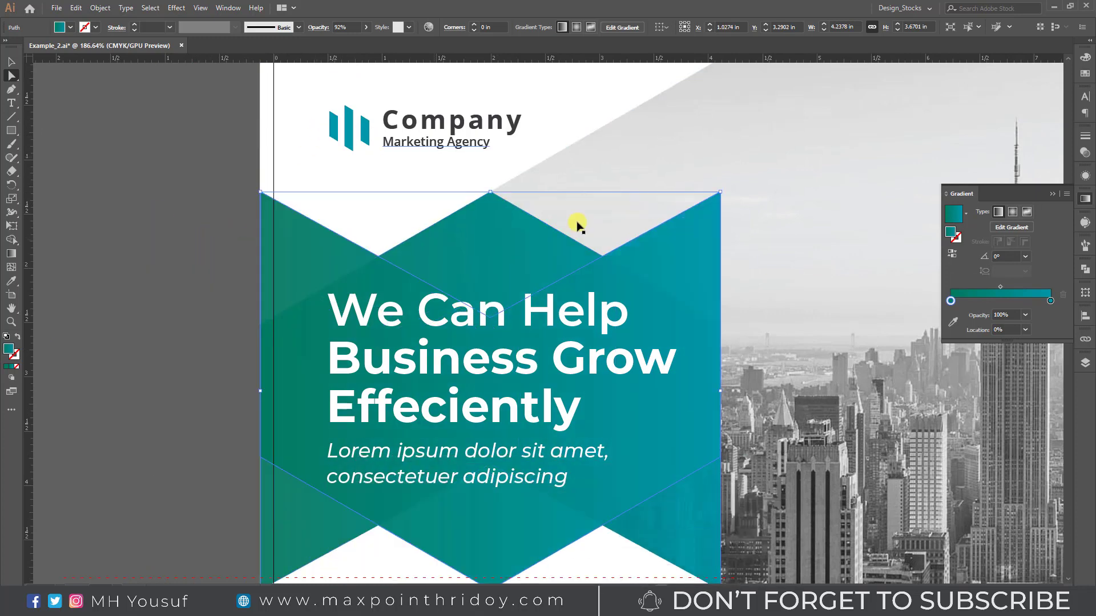
pyautogui.click(578, 251)
# Step: Close Example_2 without saving the changes and open Example_3 and Example_4 together from the same folder
pyautogui.click(180, 46)
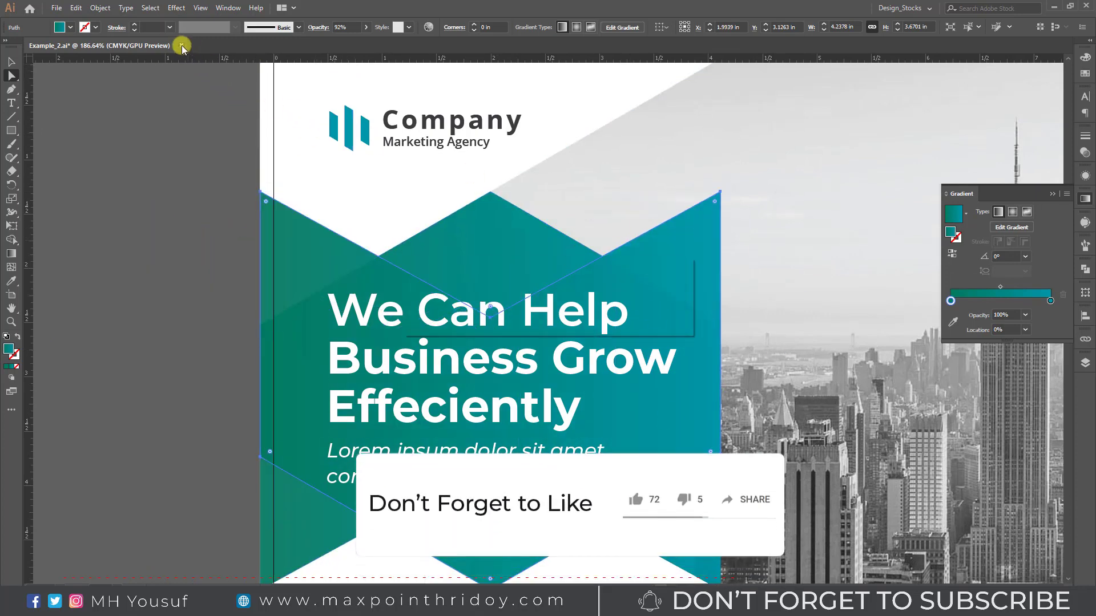
pyautogui.click(621, 317)
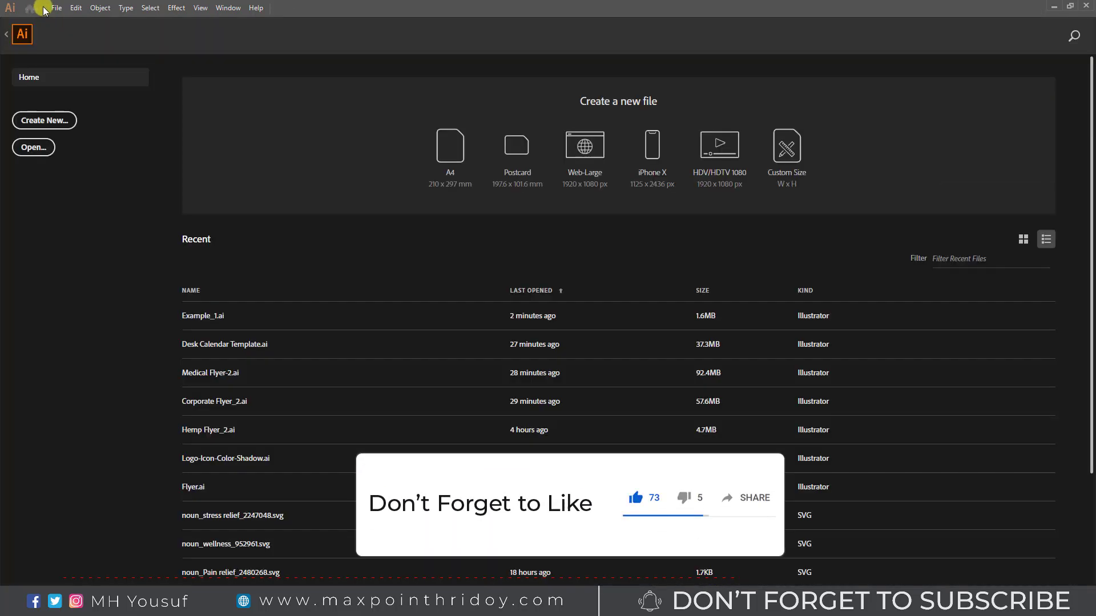
pyautogui.click(34, 146)
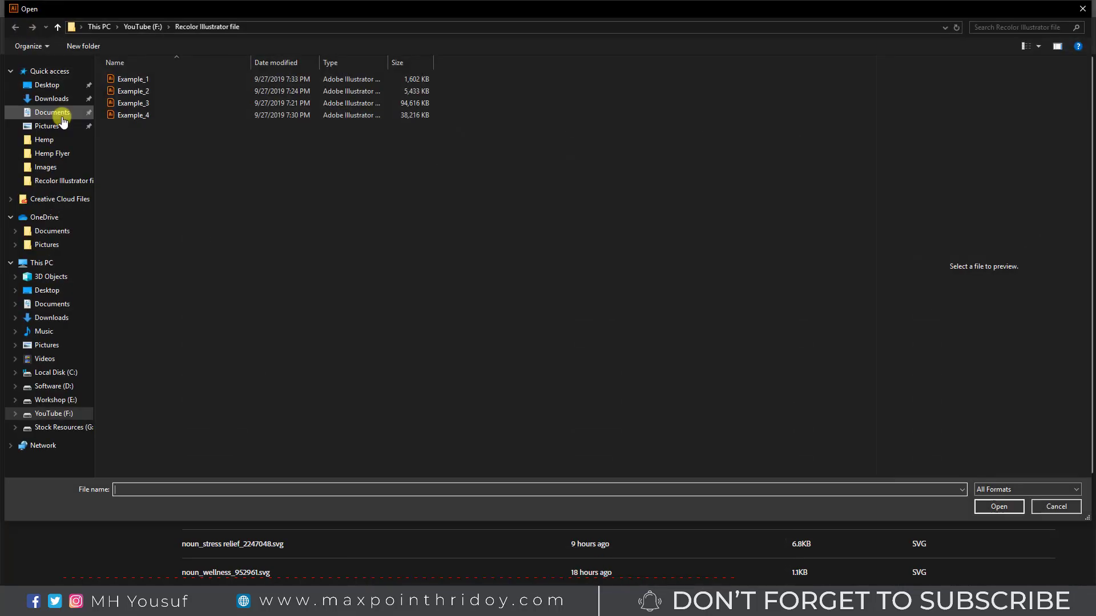
pyautogui.click(126, 104)
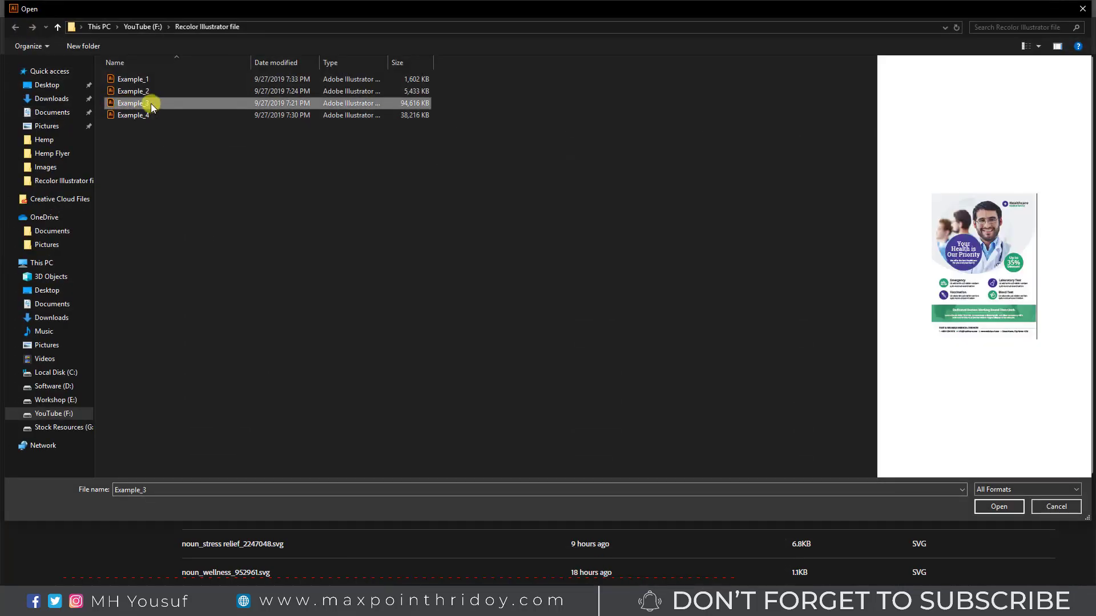
pyautogui.keyDown('shift'); pyautogui.click(137, 114); pyautogui.keyUp('shift')
pyautogui.click(998, 507)
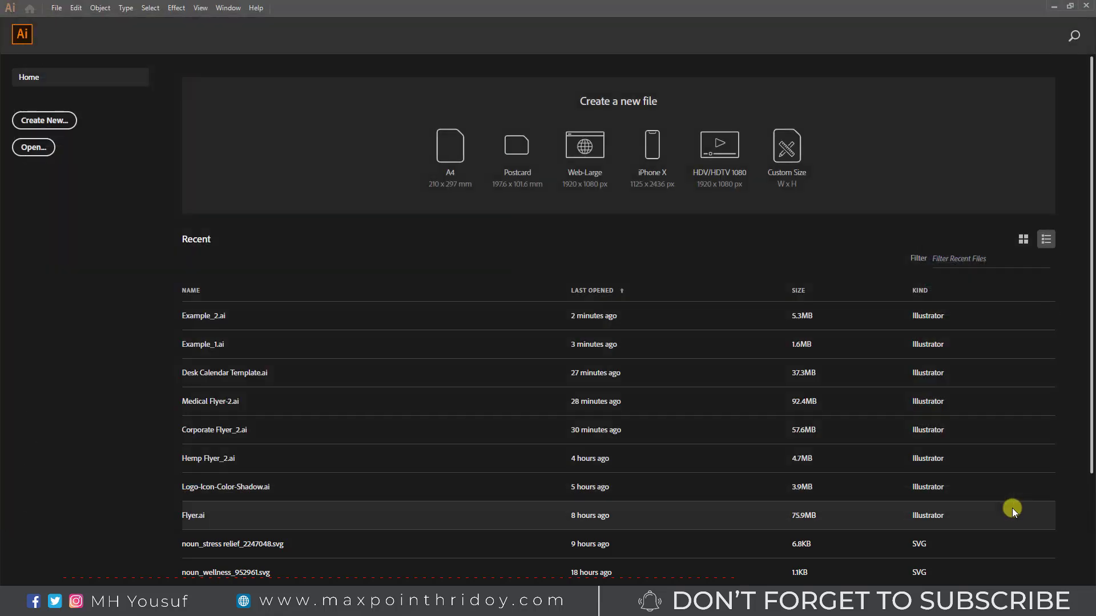